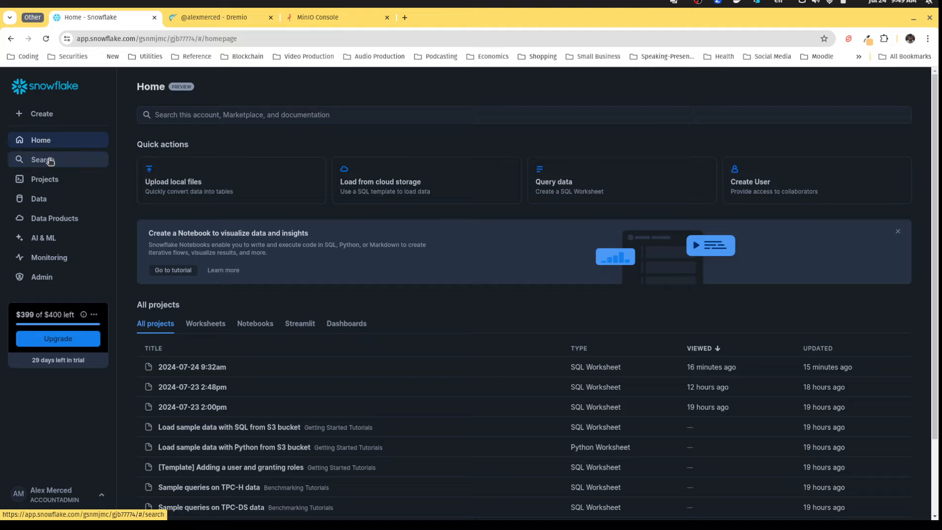
# - Browse Snowflake's databases down to the list of tables in the CLOUDDATA database's PUBLIC schema
pyautogui.click(60, 200)
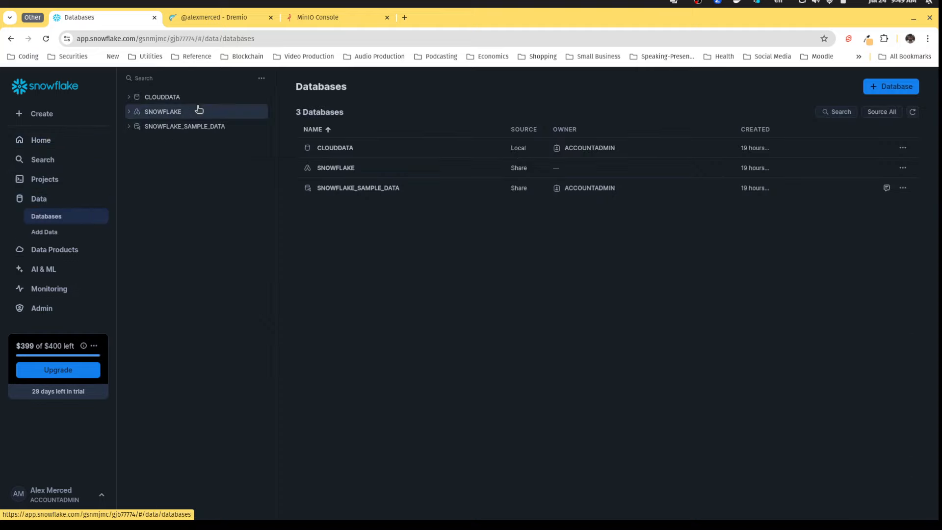
pyautogui.click(174, 102)
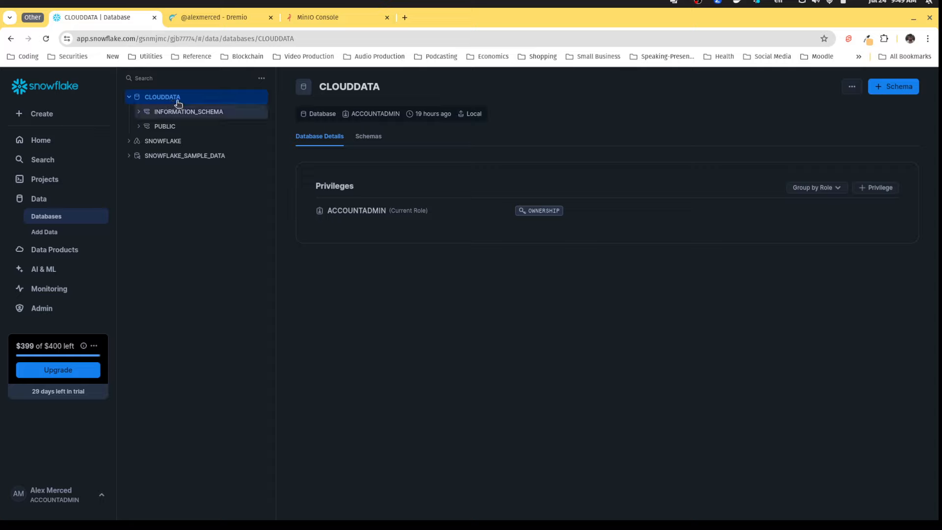
pyautogui.click(166, 127)
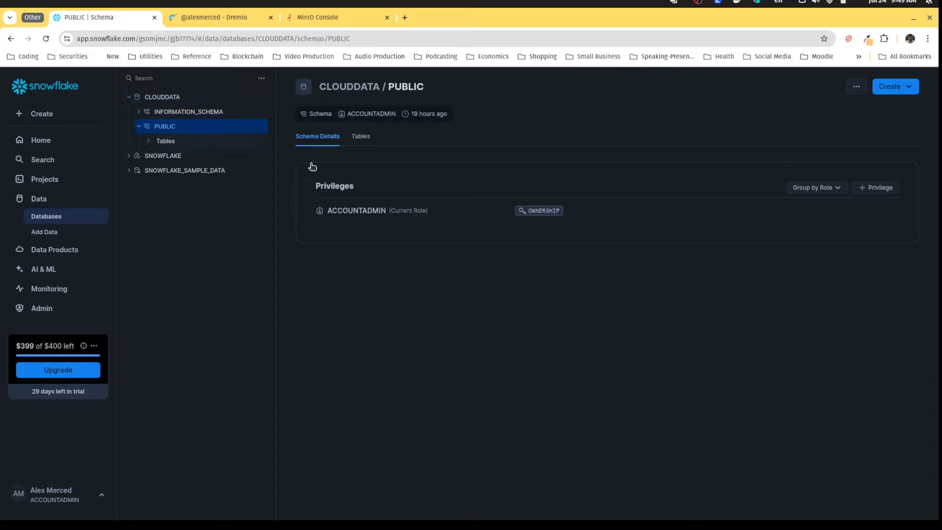
pyautogui.click(177, 141)
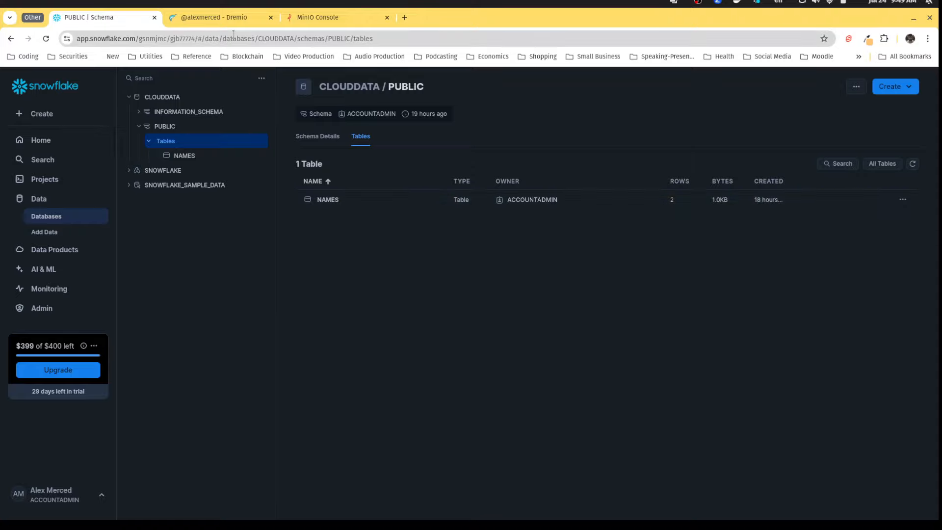
# - Switch to the MinIO Console, inspect the warehouse bucket's hobbies/metadata files, and return to the bucket's root
pyautogui.click(203, 21)
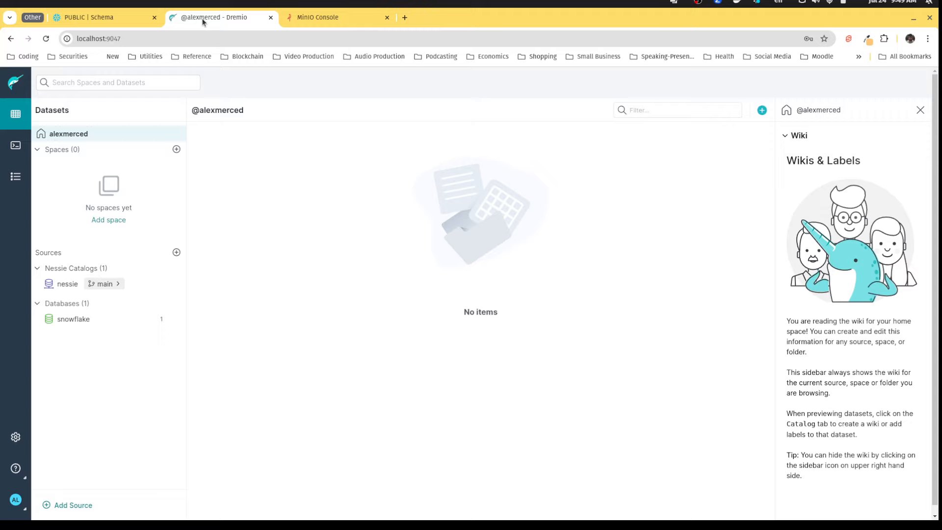
pyautogui.click(339, 18)
pyautogui.click(99, 188)
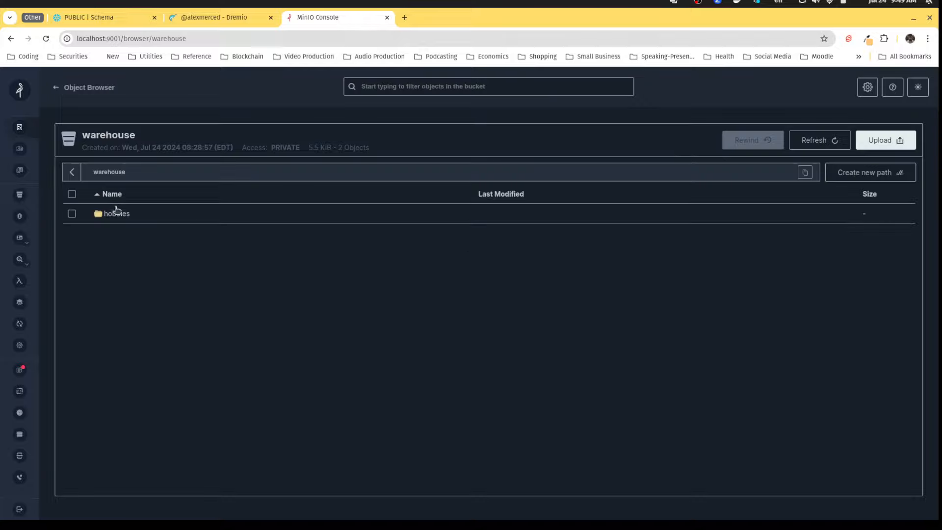
pyautogui.click(118, 216)
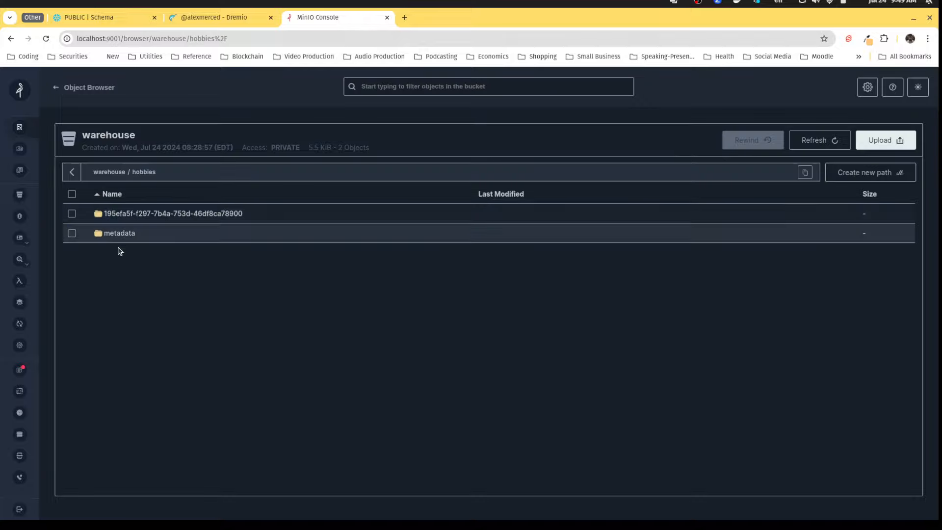
pyautogui.click(119, 233)
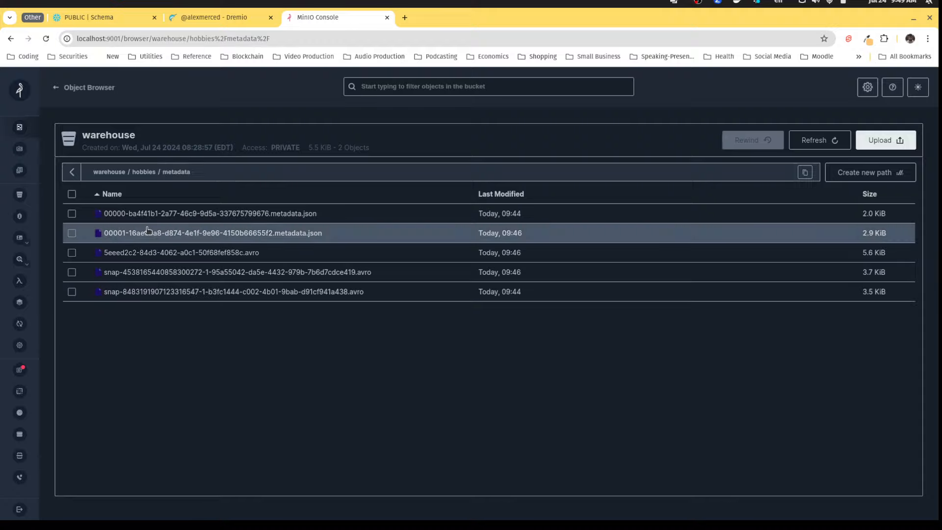
pyautogui.click(21, 126)
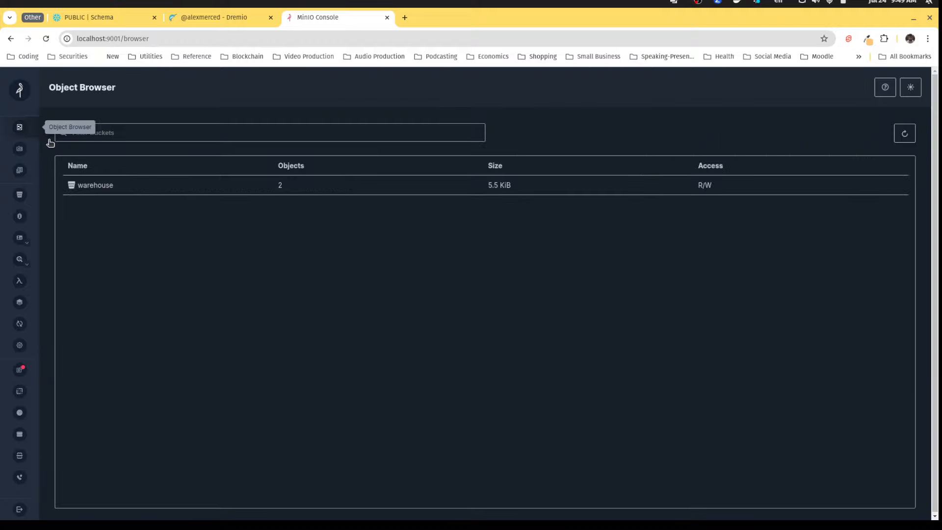
pyautogui.click(133, 193)
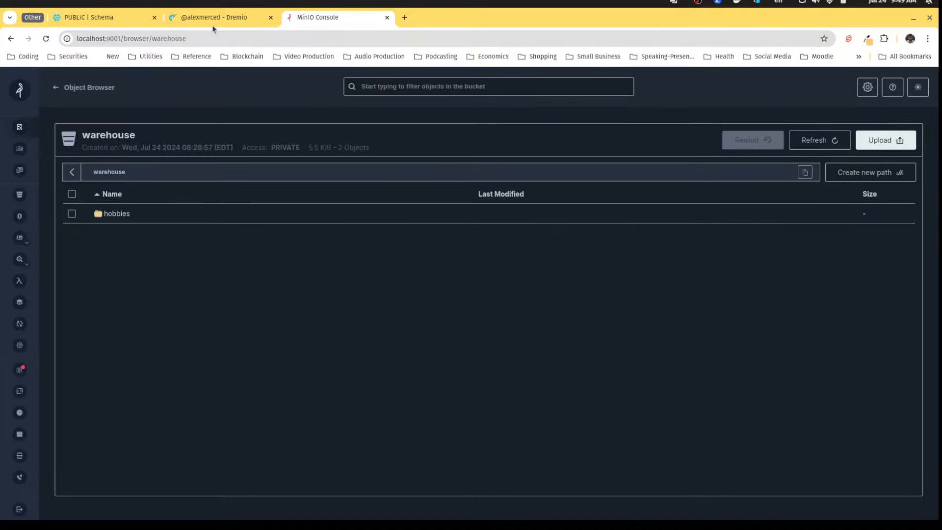
# - Switch to Dremio, review the nessie source's general and storage settings down to its connection properties, and save them
pyautogui.click(199, 20)
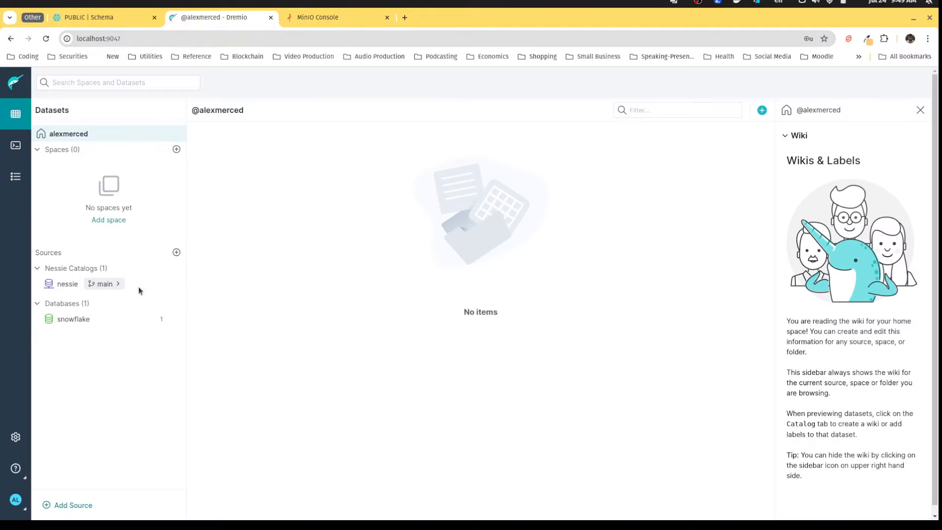
pyautogui.click(88, 288)
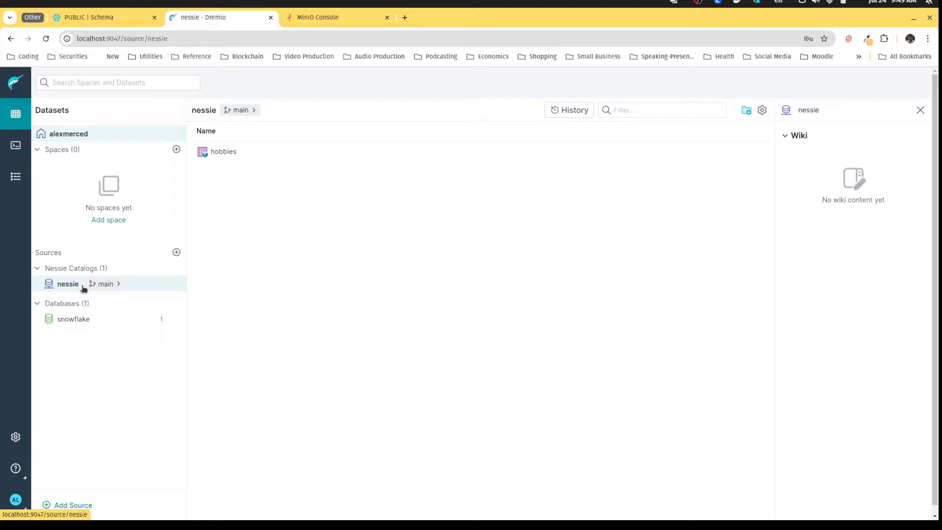
pyautogui.rightClick(147, 288)
pyautogui.click(165, 320)
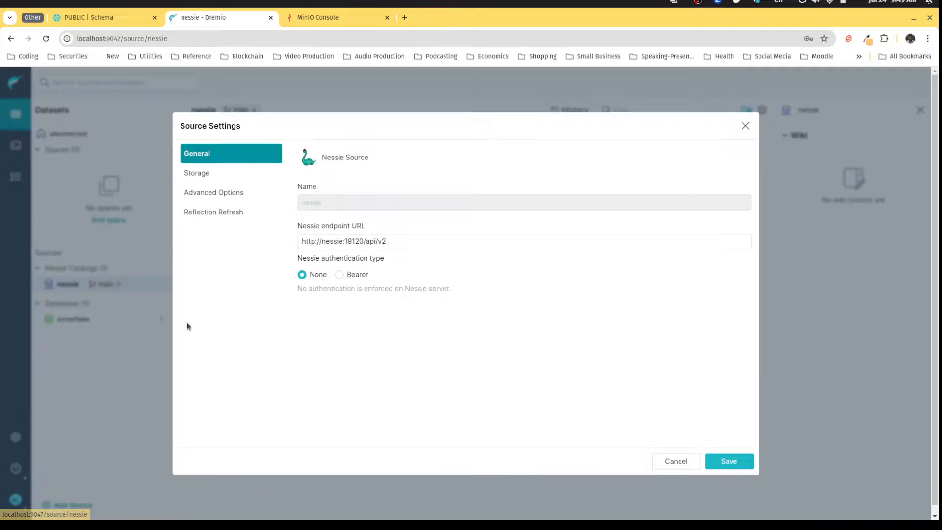
pyautogui.click(236, 179)
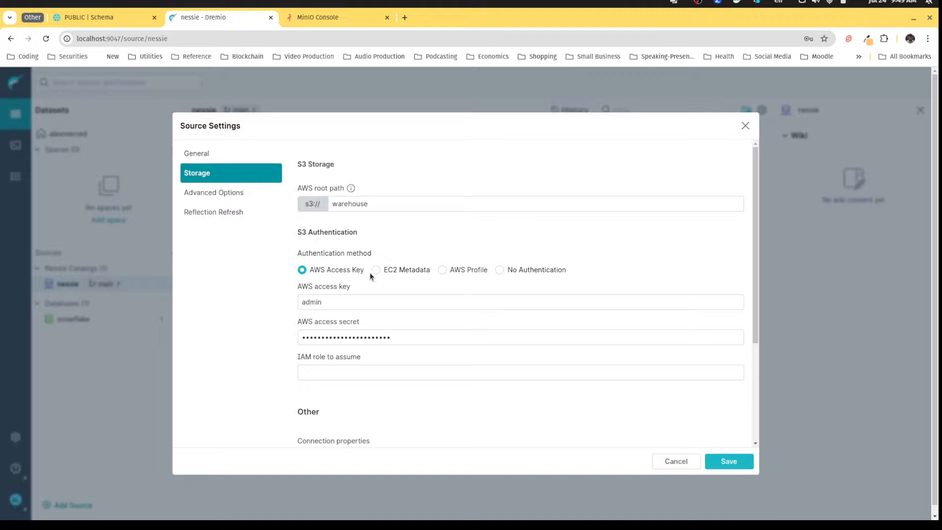
pyautogui.scroll(-3, 377, 373)
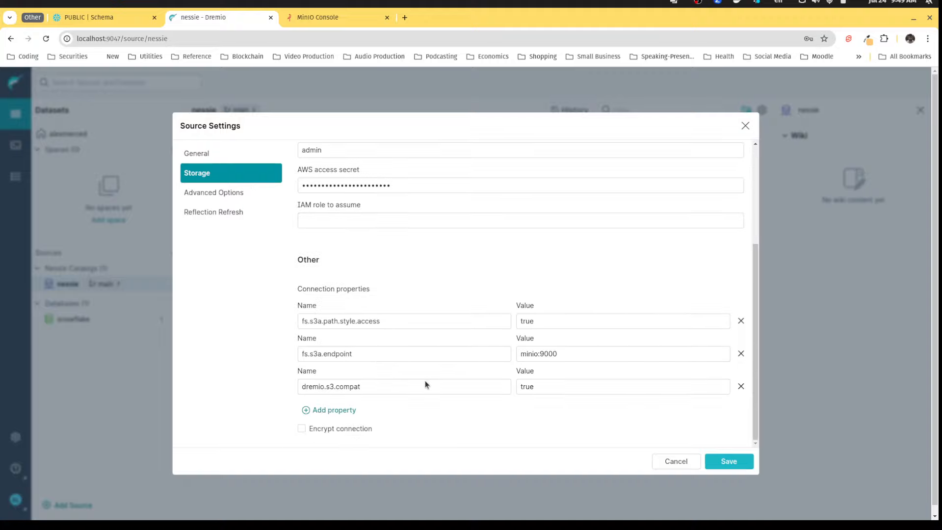
pyautogui.tripleClick(568, 357)
pyautogui.click(721, 461)
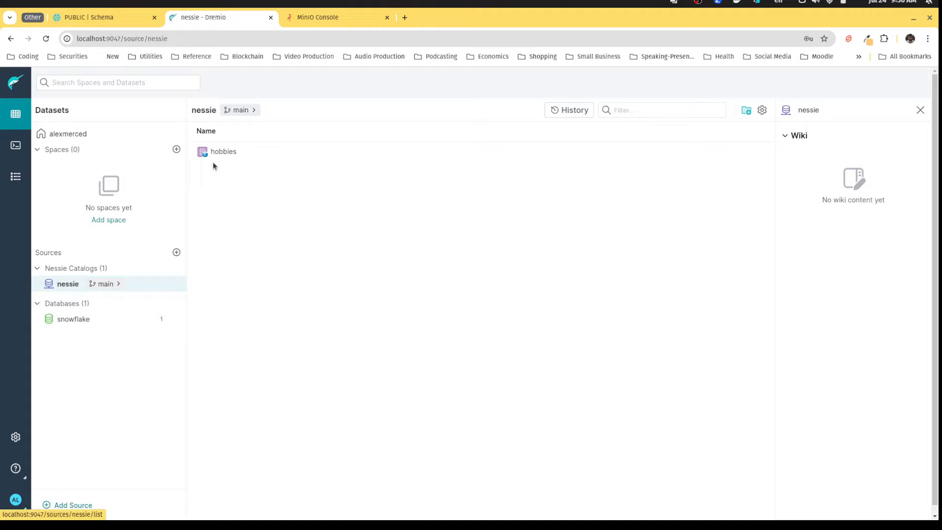
# - Open the hobbies table from the nessie catalog and run SELECT * FROM nessie.hobbies
pyautogui.click(224, 155)
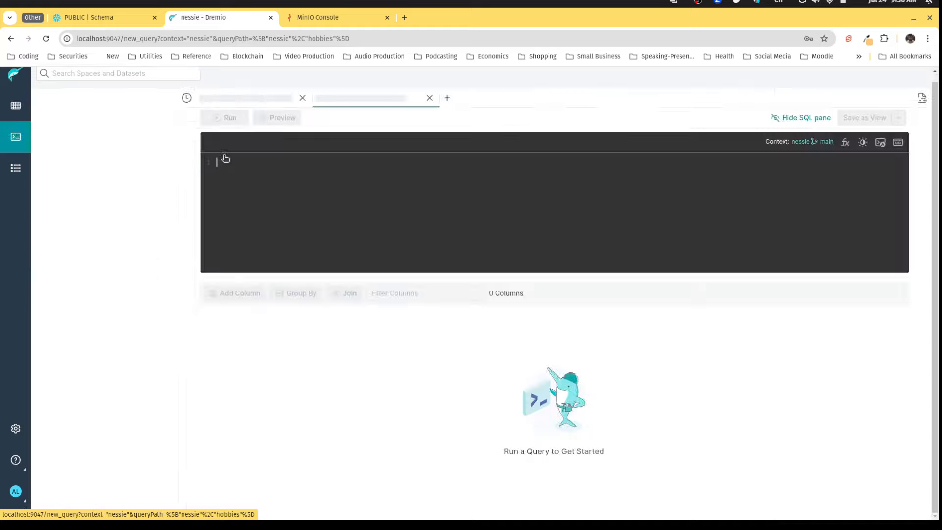
pyautogui.click(227, 119)
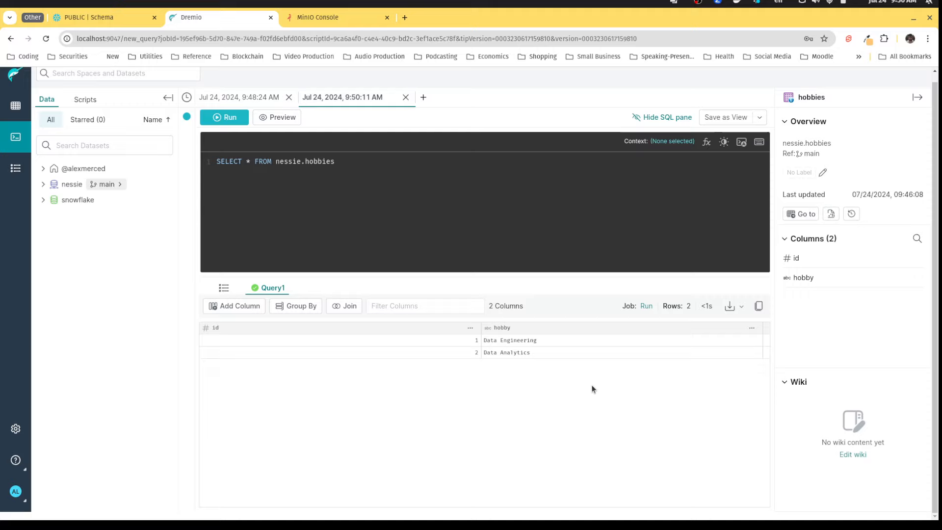
# - Open the NAMES table in the snowflake source's CLOUDDATA.PUBLIC folder and run SELECT * FROM snowflake.CLOUDDATA.PUBLIC.NAMES
pyautogui.click(28, 114)
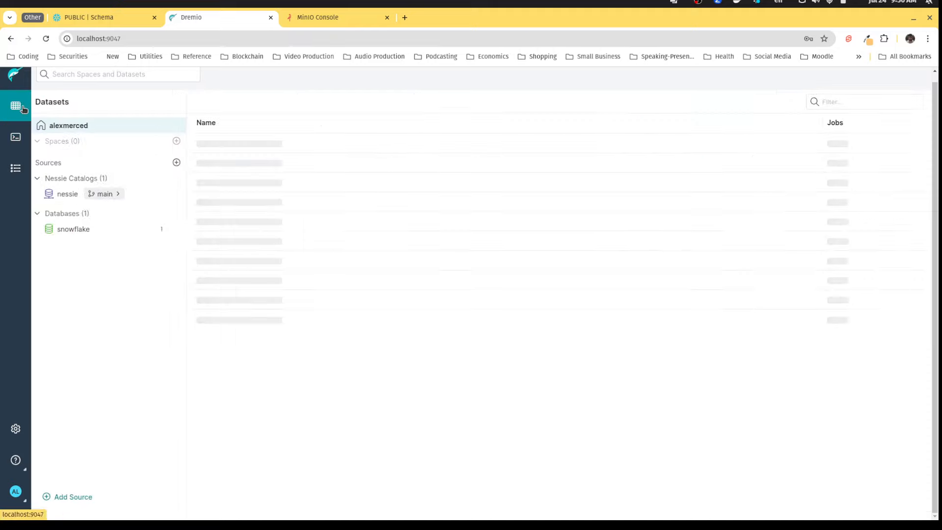
pyautogui.click(87, 311)
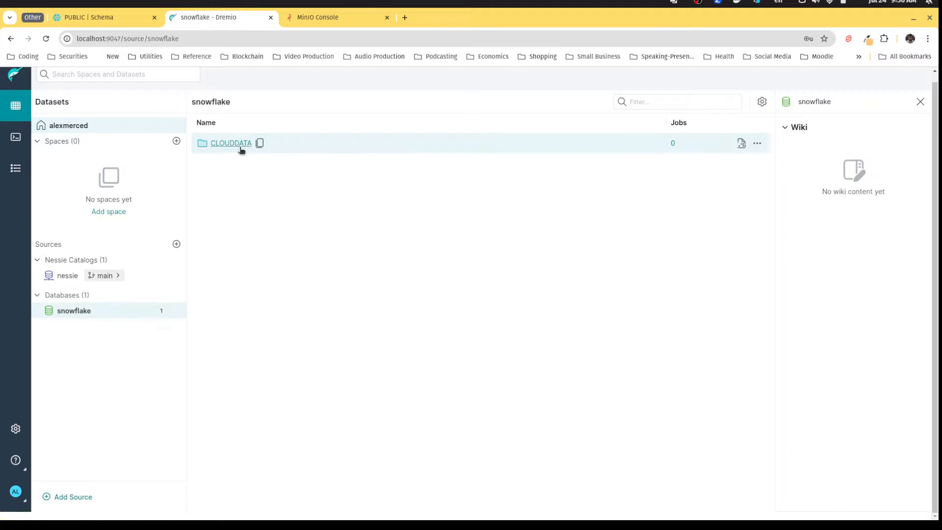
pyautogui.click(235, 148)
pyautogui.click(230, 147)
pyautogui.click(227, 144)
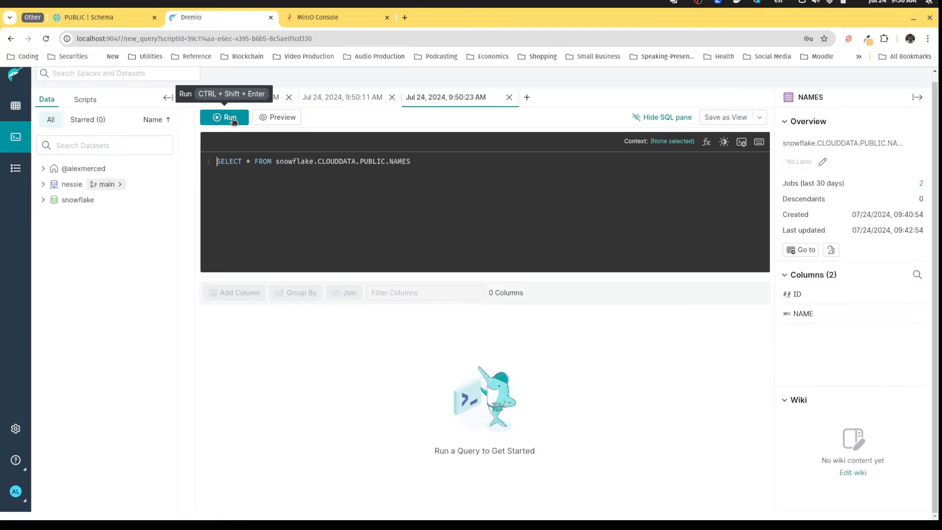
pyautogui.click(233, 121)
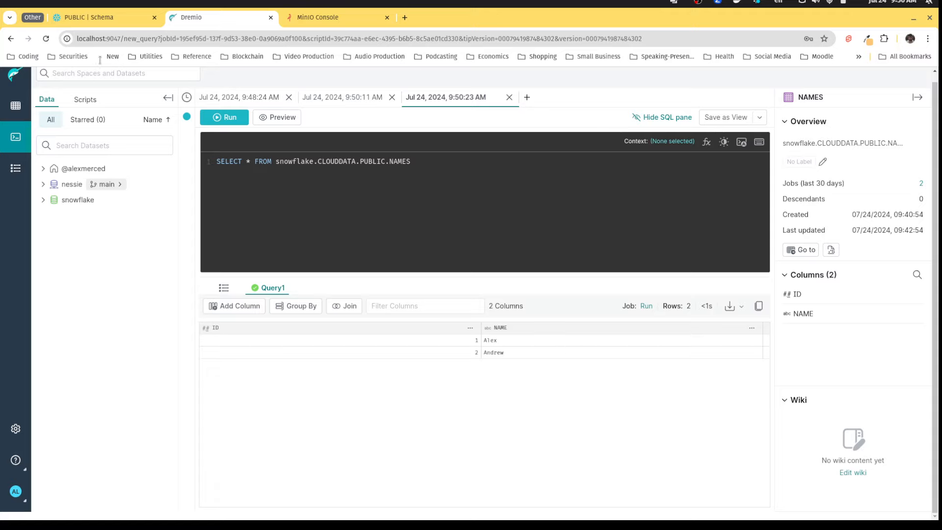
# - Switch to Snowflake and examine the details of the most recent query in the query history
pyautogui.click(98, 23)
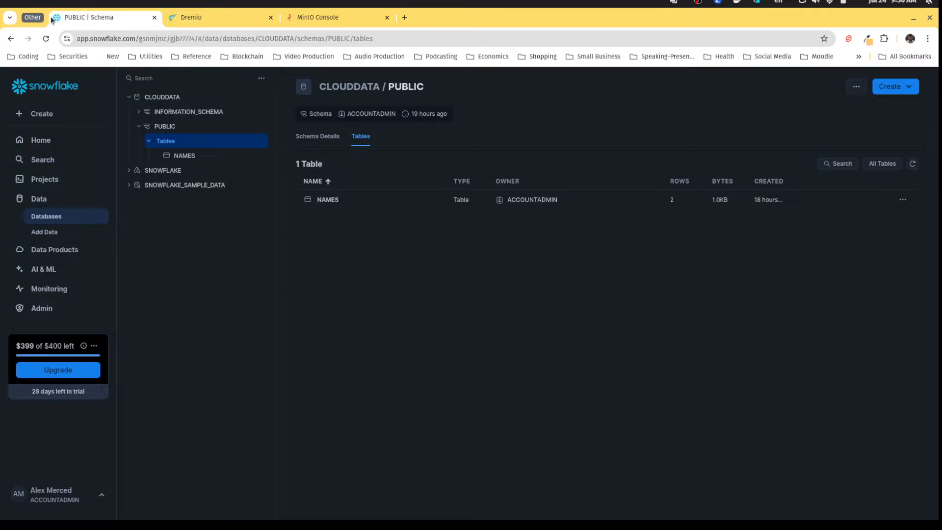
pyautogui.click(54, 288)
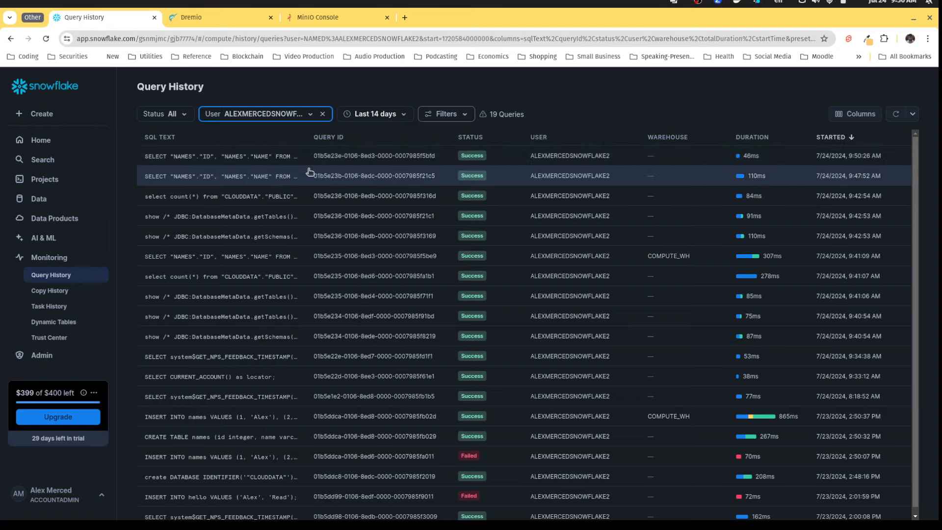
pyautogui.click(224, 165)
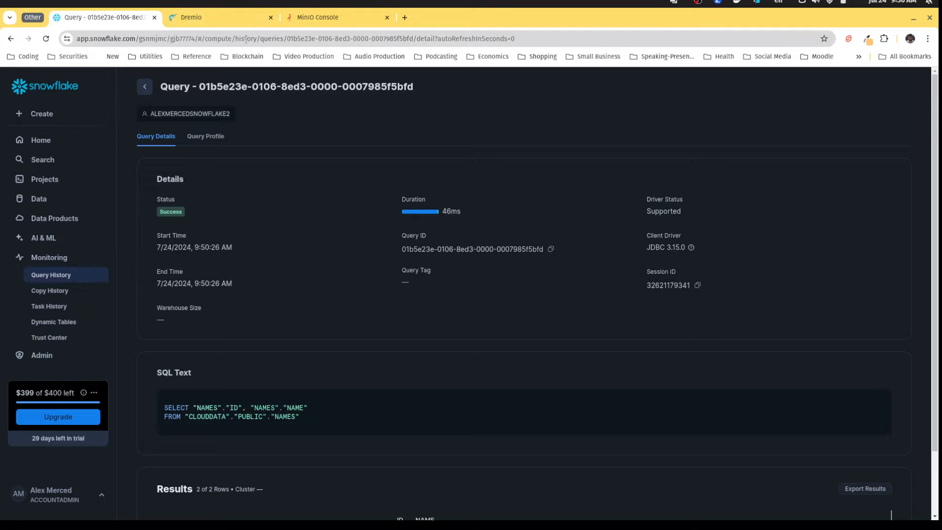
# - Return to Dremio and start a query in the empty 9:48:24 AM script with SELECT n.name, h.hobby FROM
pyautogui.click(196, 24)
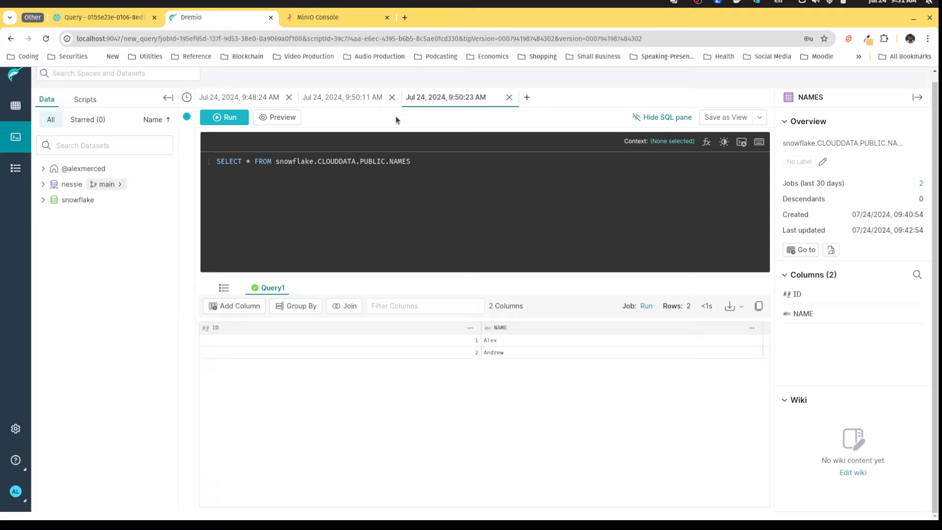
pyautogui.click(249, 100)
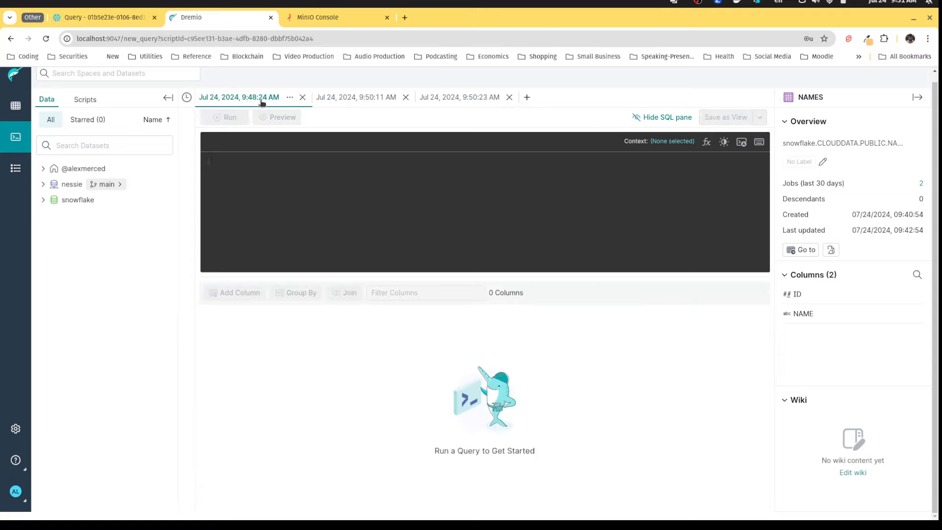
pyautogui.click(345, 101)
pyautogui.click(444, 101)
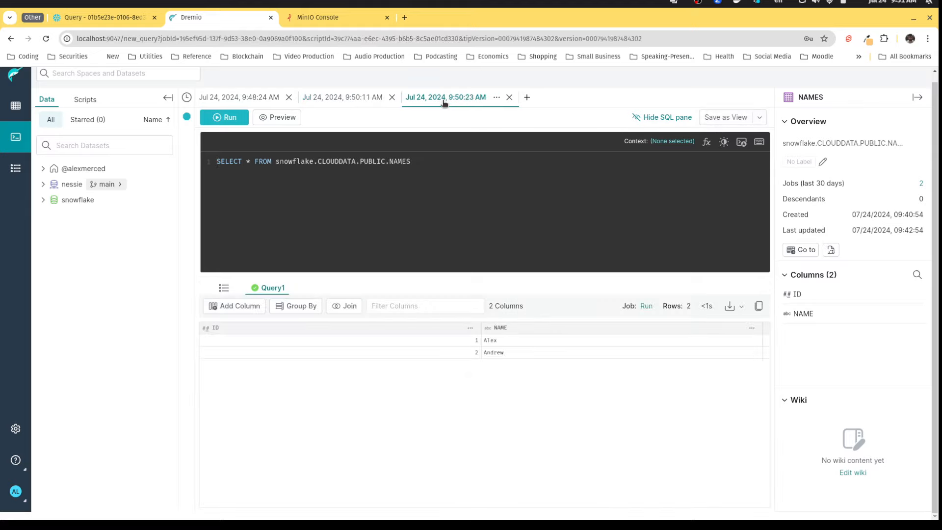
pyautogui.click(250, 99)
pyautogui.click(264, 200)
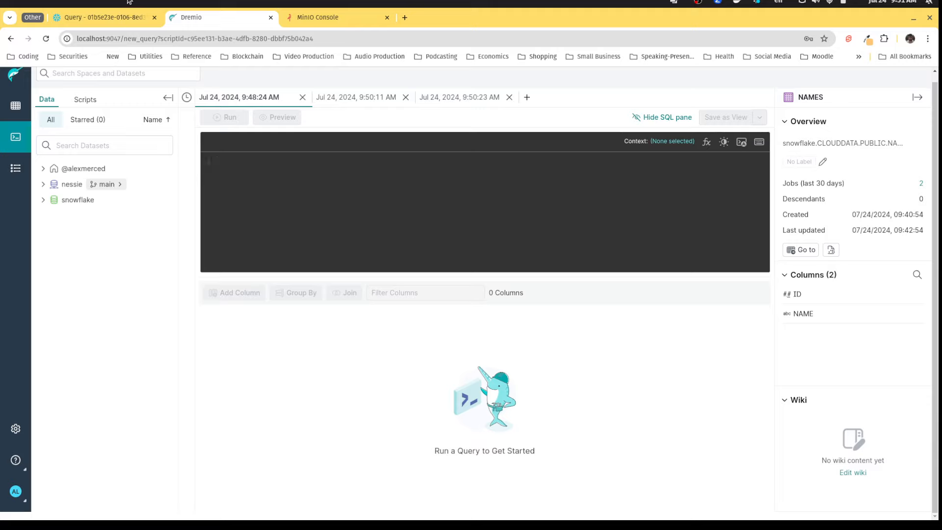
pyautogui.write('SELECT ')
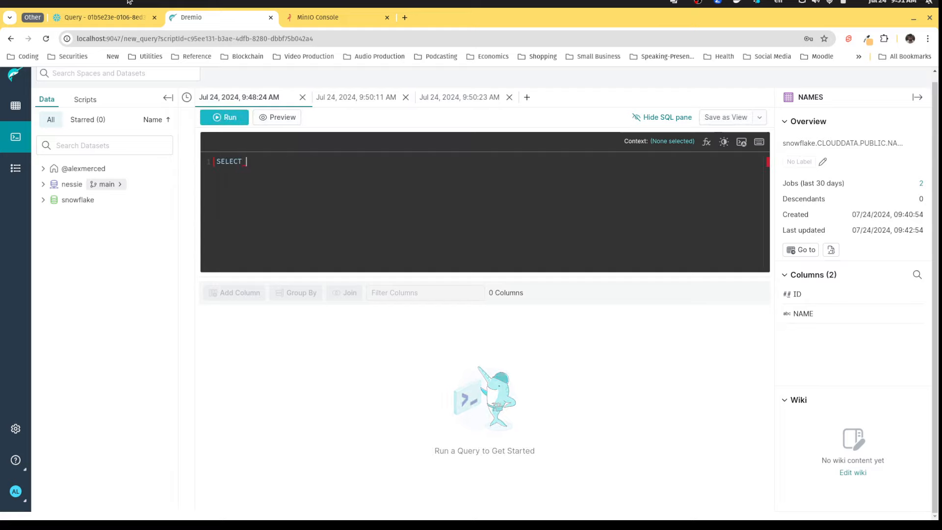
pyautogui.write('n.name')
pyautogui.write(', h.hobby FROM')
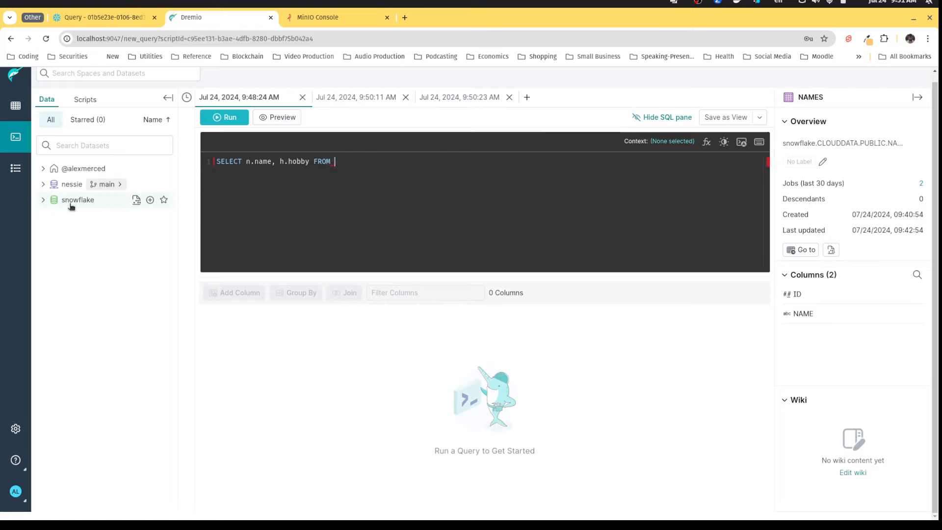
# - Expand the snowflake source to CLOUDDATA.PUBLIC and insert the NAMES table's path after FROM in the query
pyautogui.click(48, 203)
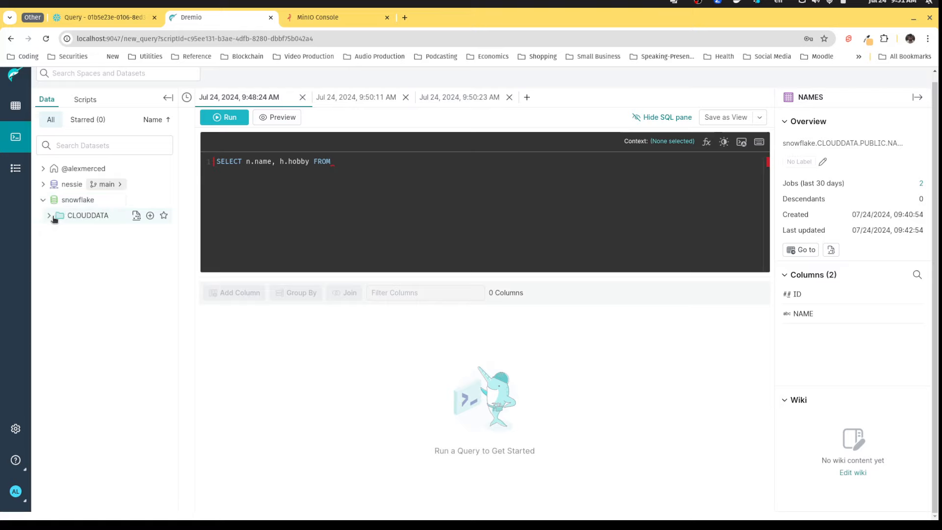
pyautogui.click(50, 216)
pyautogui.click(55, 232)
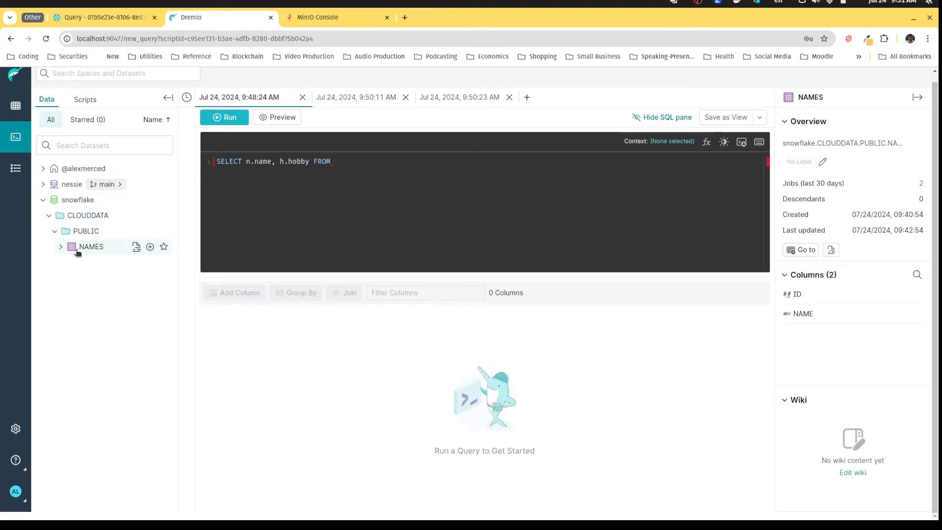
pyautogui.moveTo(77, 250); pyautogui.dragTo(347, 190)
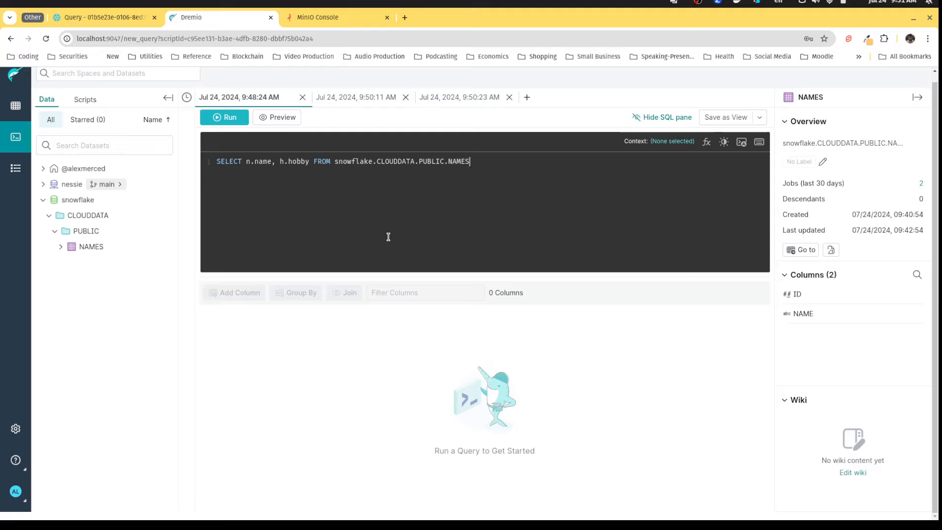
# - Append JOIN nessie.hobbies to the query following the NAMES table's path
pyautogui.write('JOI')
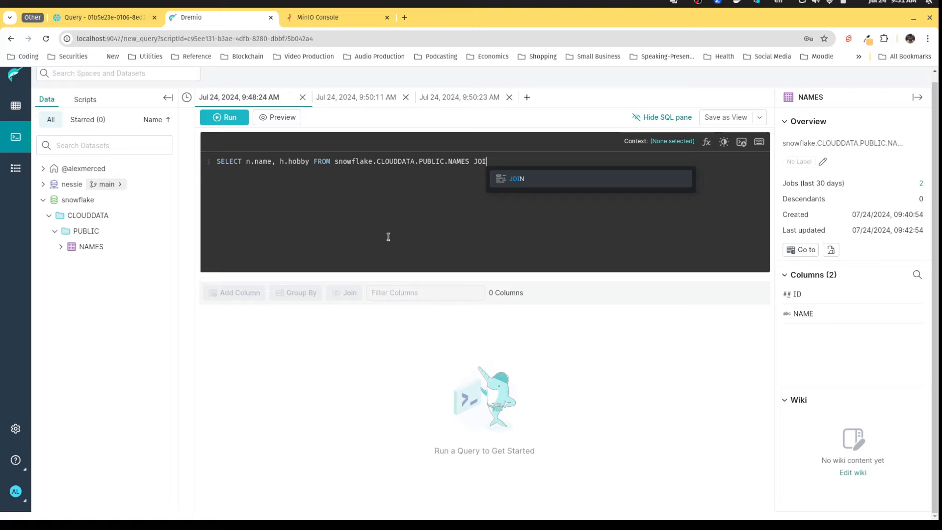
pyautogui.write('N nessie.h')
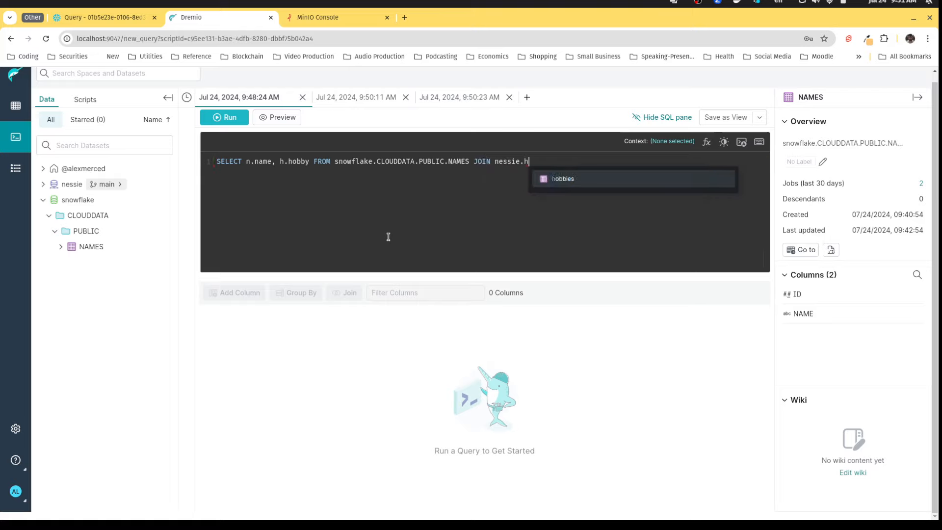
pyautogui.press('Return')
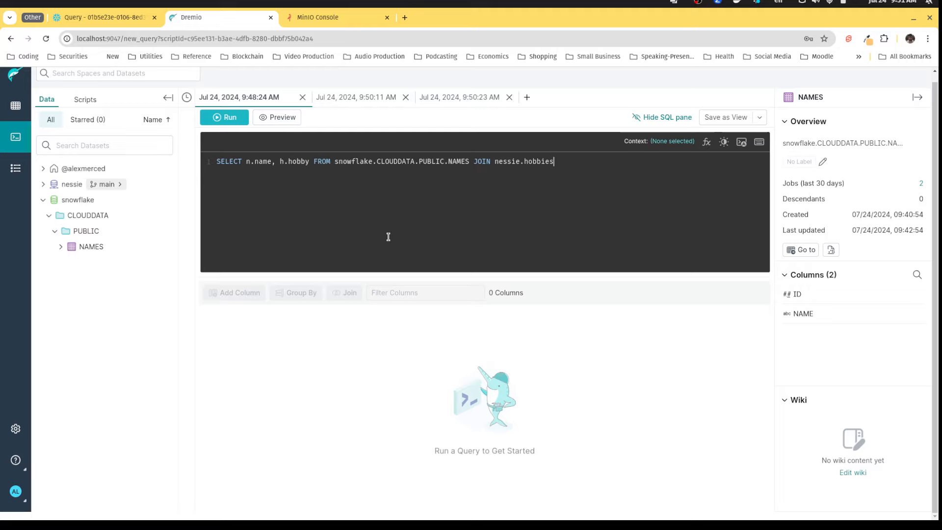
# - Alias the snowflake NAMES table as n and the nessie.hobbies table as h in the query
pyautogui.press('Left')
pyautogui.press('Left')
pyautogui.press('Left')
pyautogui.press('Left')
pyautogui.press('Left')
pyautogui.press('Left')
pyautogui.press('Left')
pyautogui.press('Left')
pyautogui.press('Left')
pyautogui.press('Right')
pyautogui.press('Right')
pyautogui.write('as n')
pyautogui.press('Right')
pyautogui.press('Right')
pyautogui.press('Right')
pyautogui.press('Right')
pyautogui.press('Right')
pyautogui.press('Right')
pyautogui.press('Right')
pyautogui.press('Right')
pyautogui.press('Right')
pyautogui.press('Right')
pyautogui.press('Right')
pyautogui.press('Right')
pyautogui.press('Right')
pyautogui.write('as h')
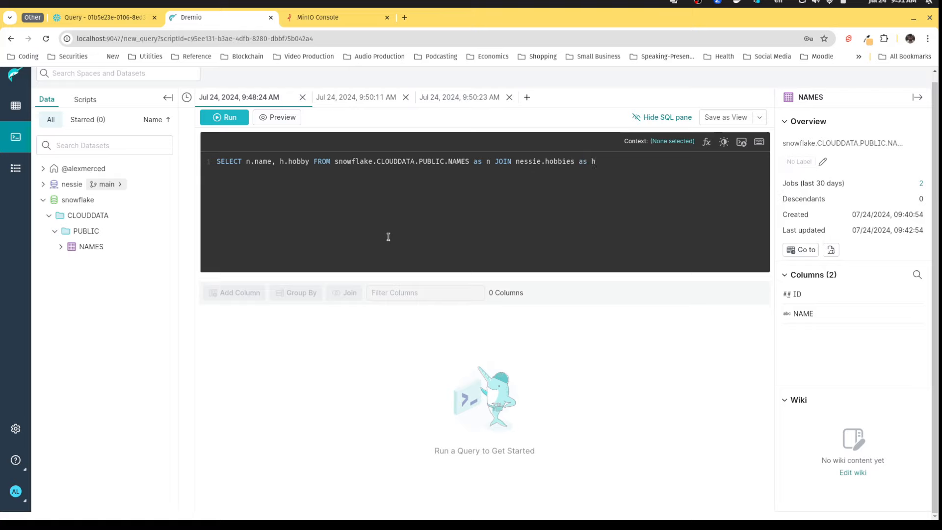
# - Complete the join with the condition ON n.id = h.id; and run the query
pyautogui.write(' ON')
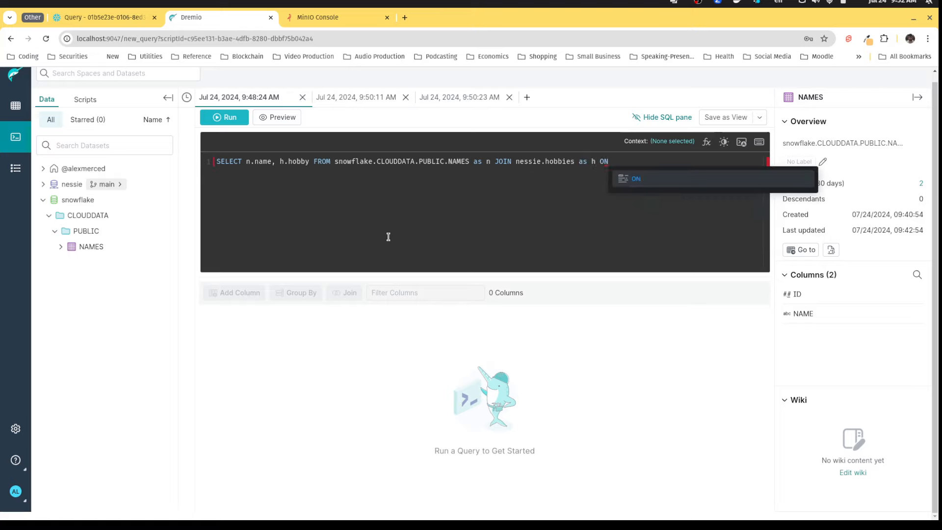
pyautogui.write(' n.id ')
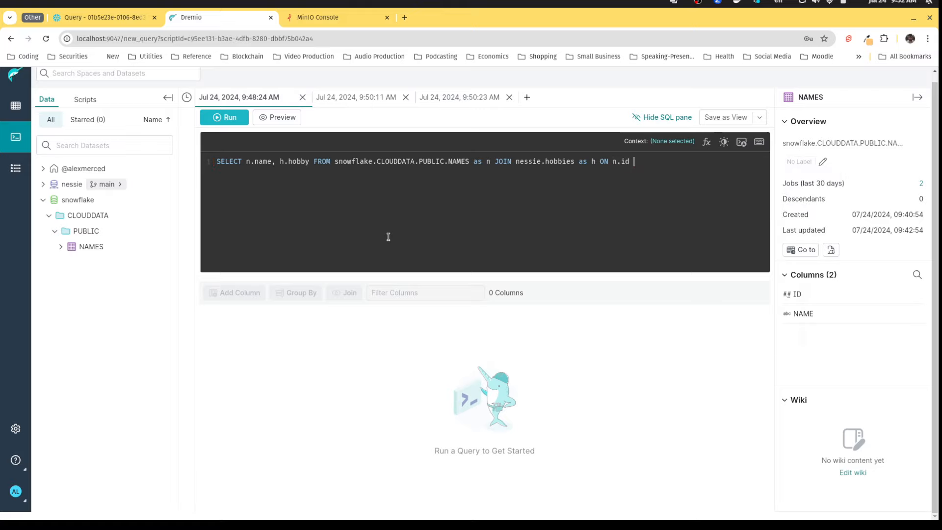
pyautogui.write('= h.id;')
pyautogui.click(229, 122)
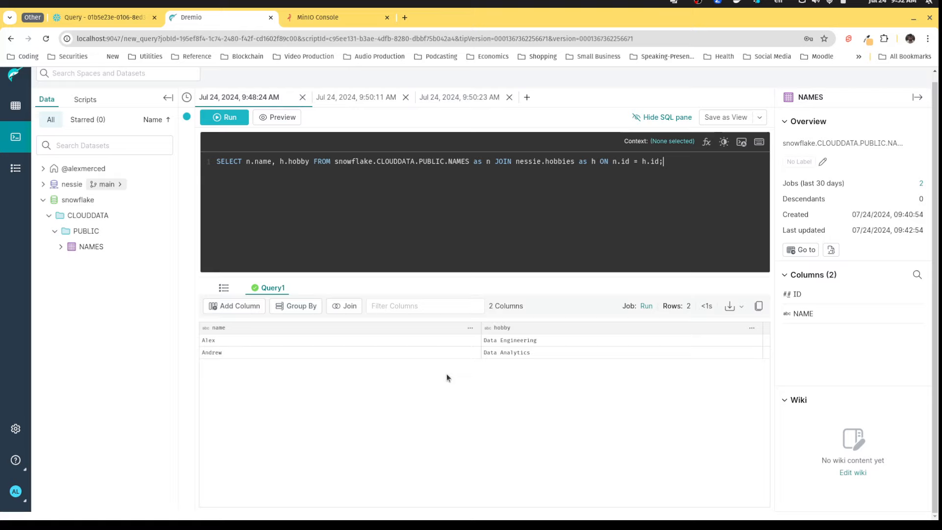
# - Switch to Snowflake, check the query history for the query sent by the join, and return to Dremio
pyautogui.click(93, 18)
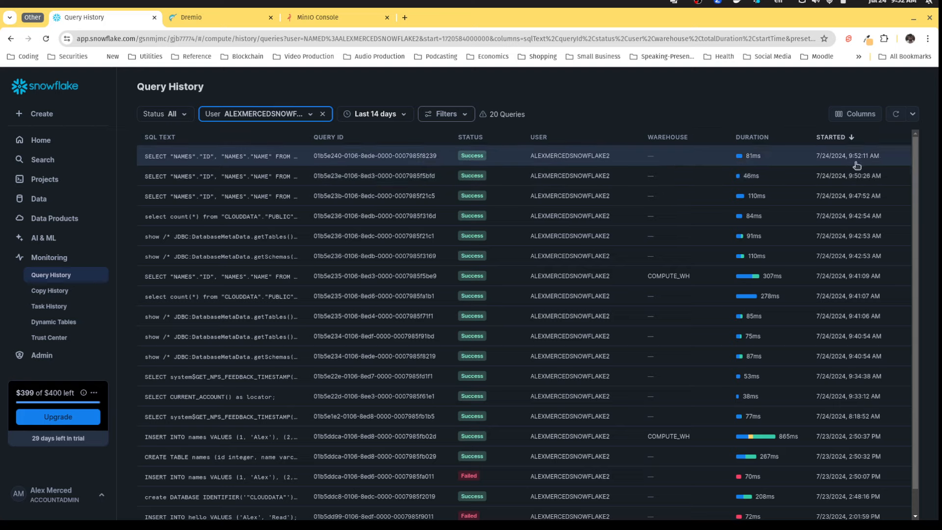
pyautogui.click(205, 24)
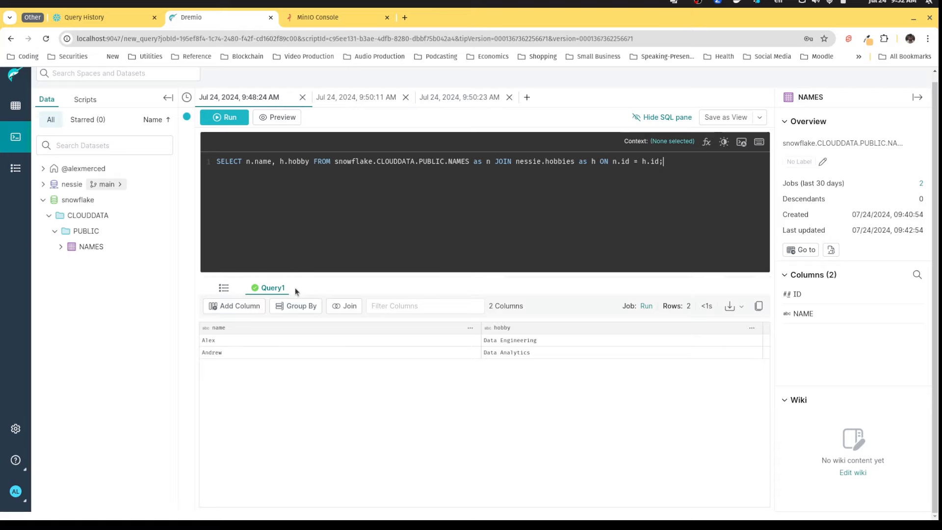
# - Start saving the join query as a view and name it names_and_hobbies
pyautogui.click(759, 117)
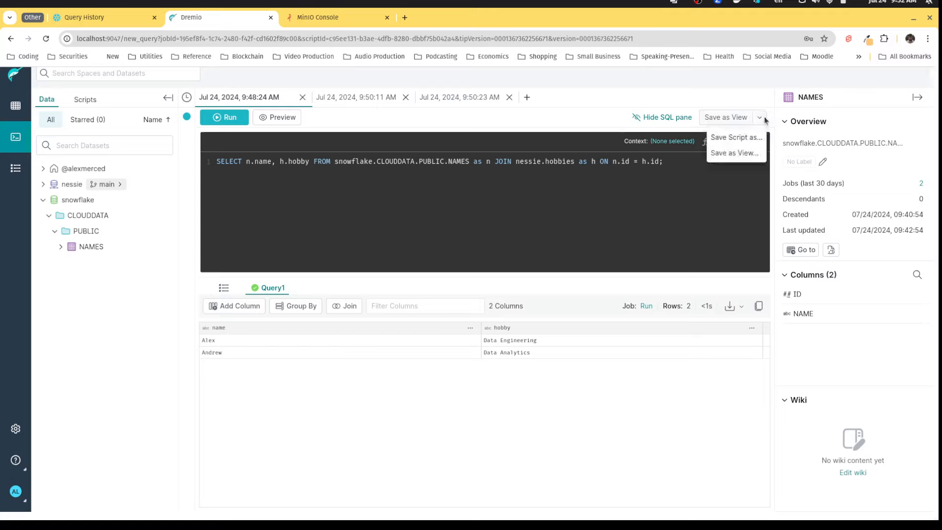
pyautogui.click(743, 155)
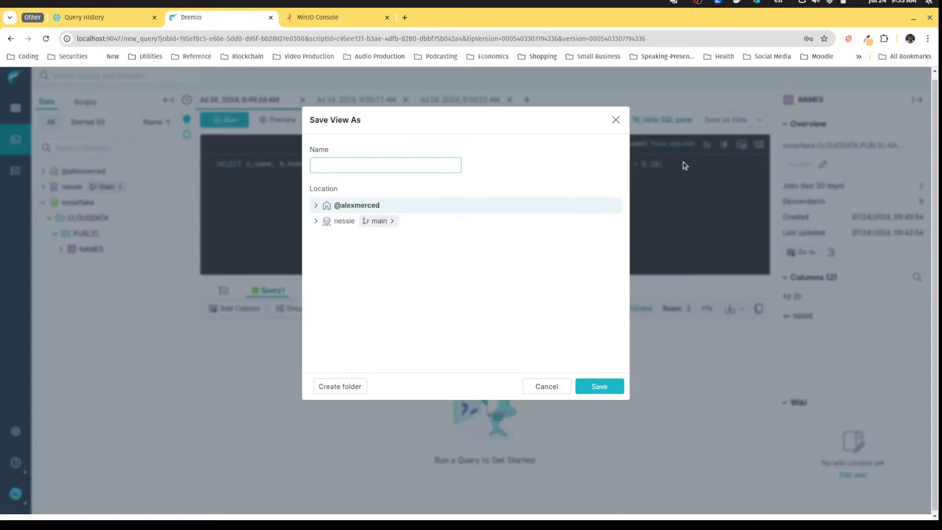
pyautogui.write('nam')
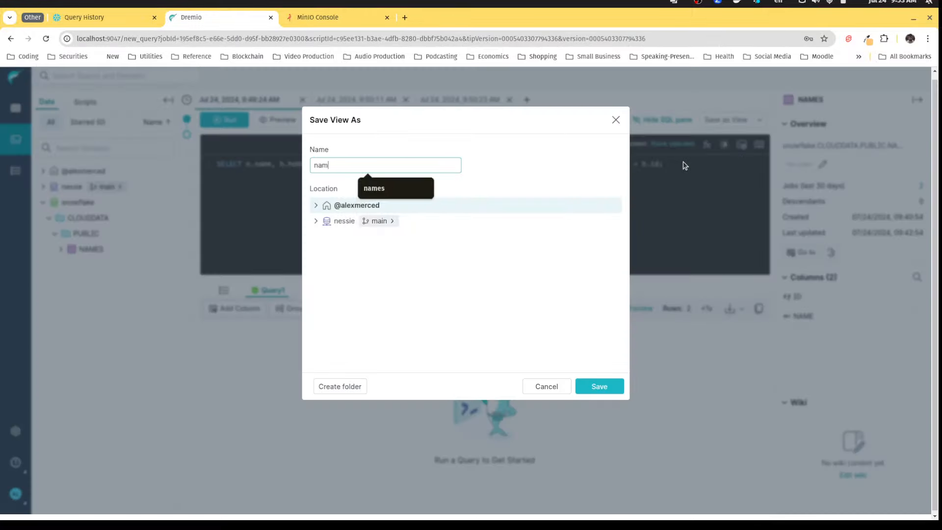
pyautogui.write('es_and_hobbies')
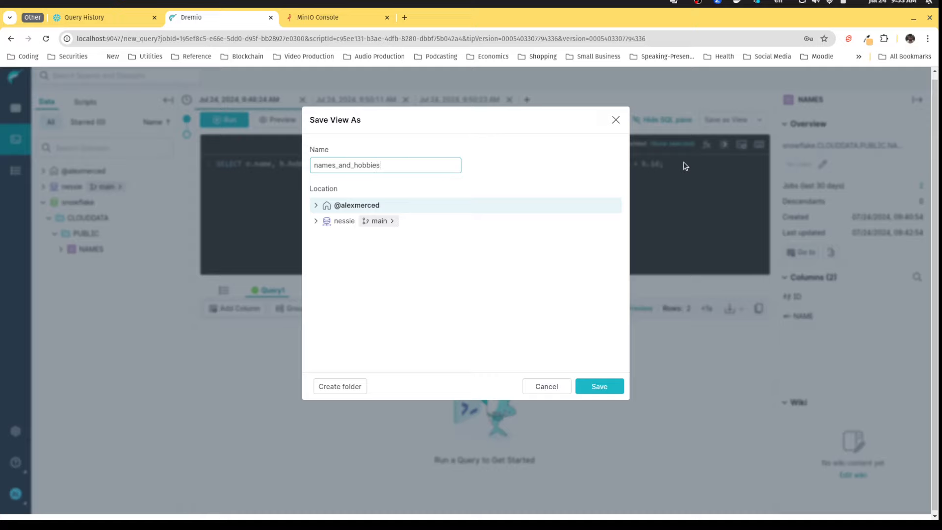
# - Create a folder named views in the nessie source as the location for the view
pyautogui.click(312, 223)
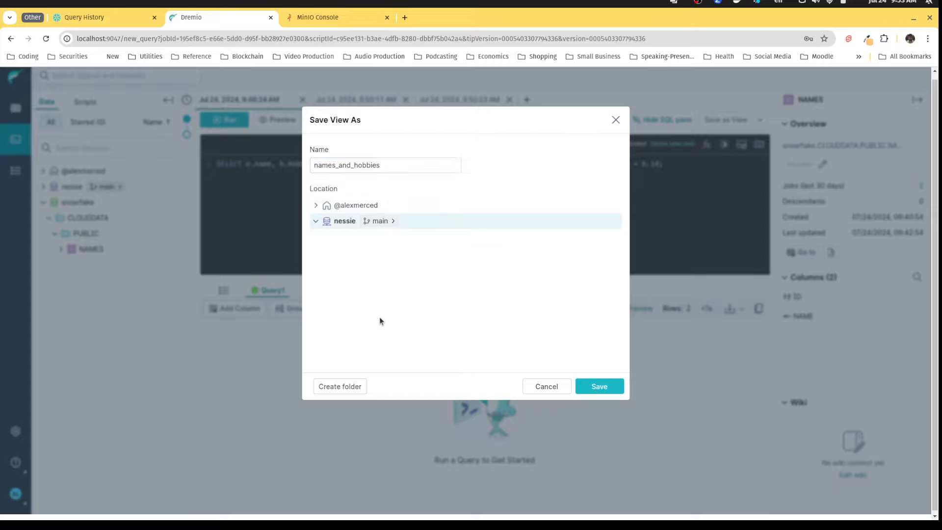
pyautogui.click(344, 392)
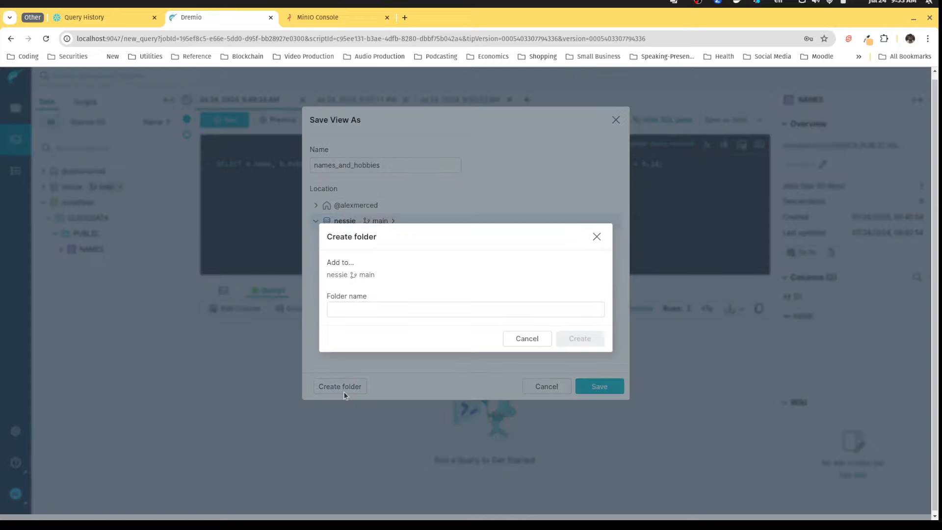
pyautogui.click(348, 307)
pyautogui.write('ve')
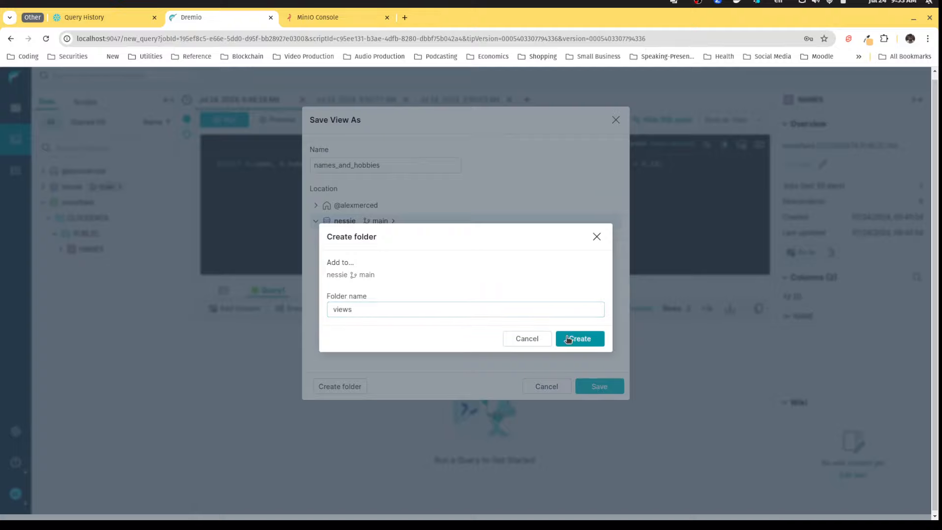
pyautogui.click(564, 336)
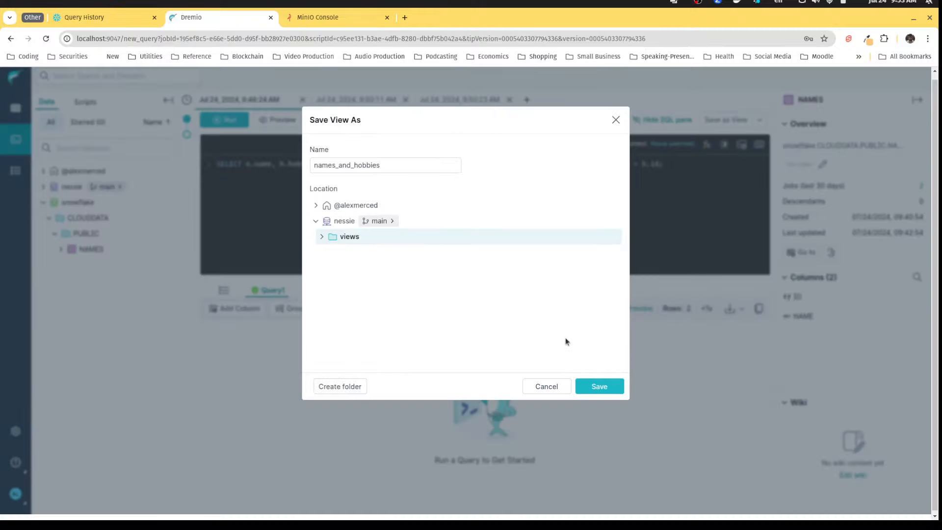
# - Save the names_and_hobbies view in nessie's views folder and try to run its query
pyautogui.click(322, 238)
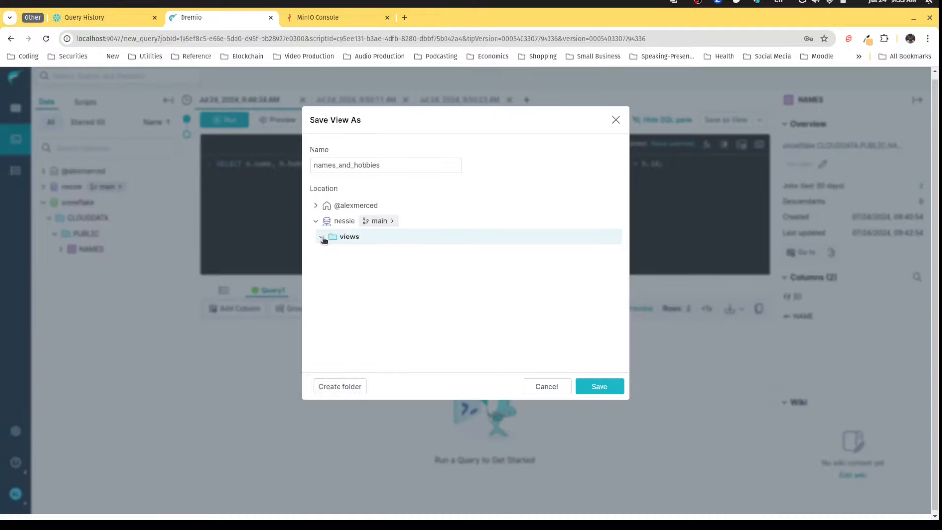
pyautogui.click(589, 387)
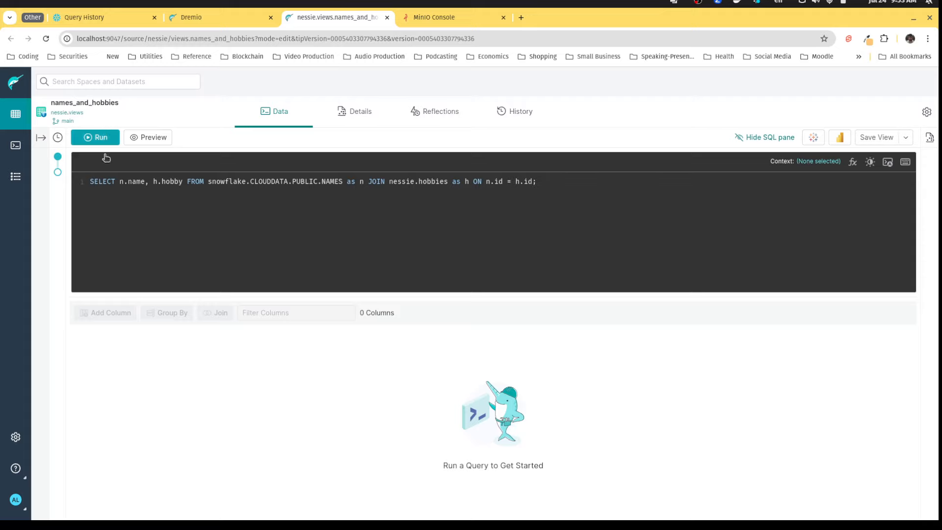
pyautogui.click(101, 140)
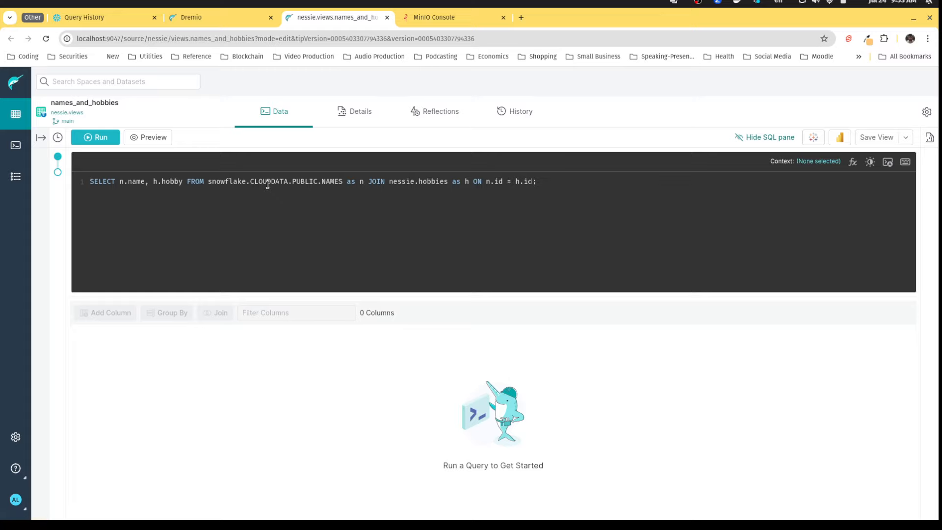
# - Open names_and_hobbies from nessie's views folder in the datasets browser and run SELECT * FROM nessie.views."names_and_hobbies"
pyautogui.click(15, 118)
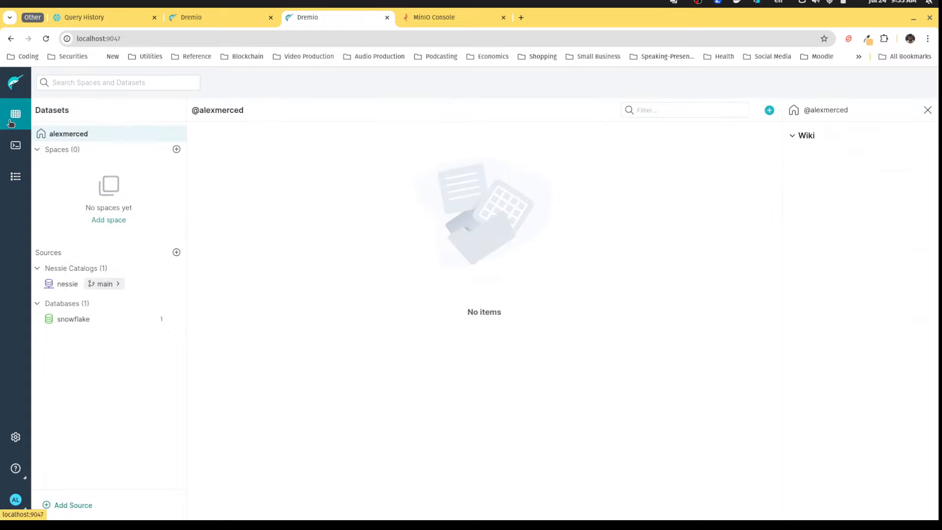
pyautogui.click(69, 284)
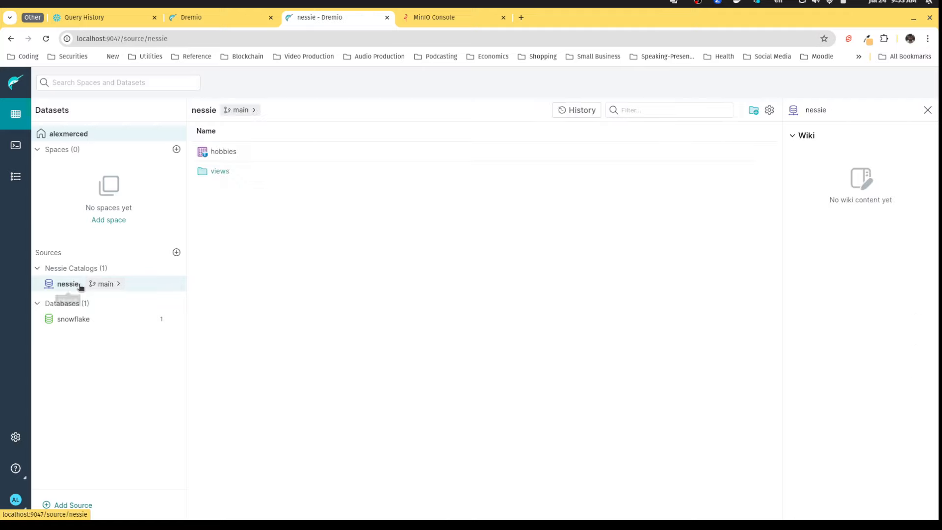
pyautogui.click(227, 172)
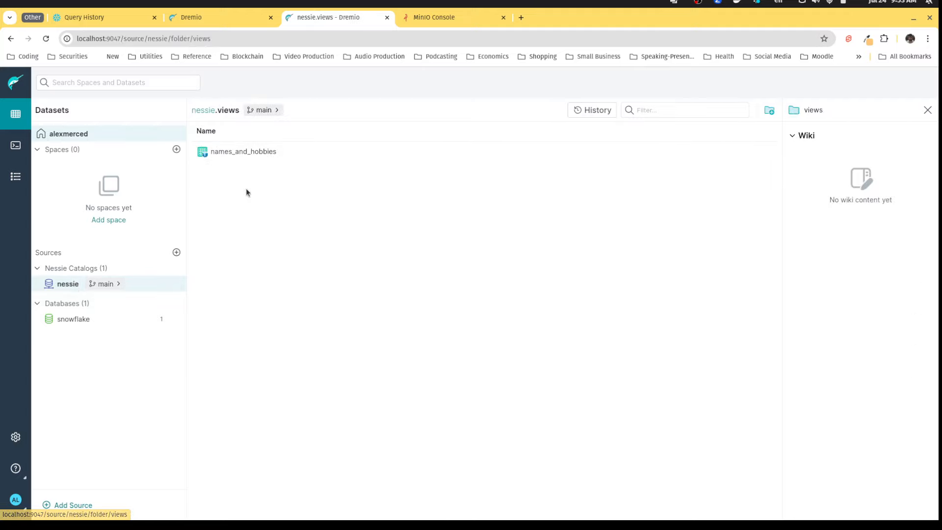
pyautogui.click(226, 153)
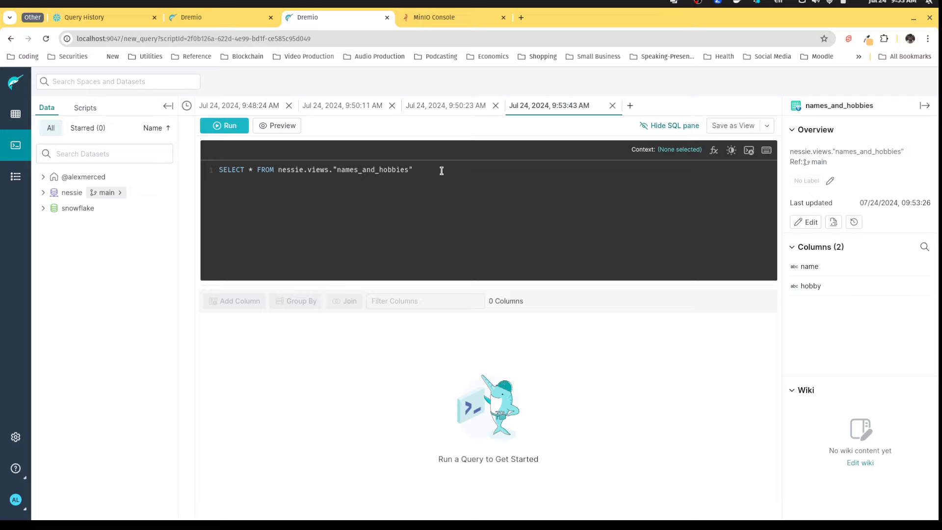
pyautogui.moveTo(441, 169); pyautogui.dragTo(191, 176)
pyautogui.click(224, 125)
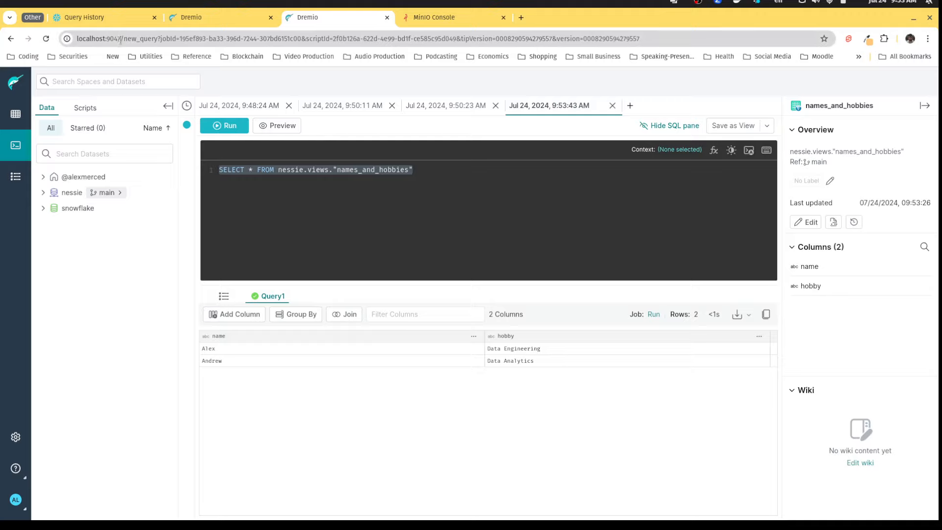
# - Switch to Snowflake, check the query history for queries triggered by the names_and_hobbies view, and return to Dremio
pyautogui.click(126, 20)
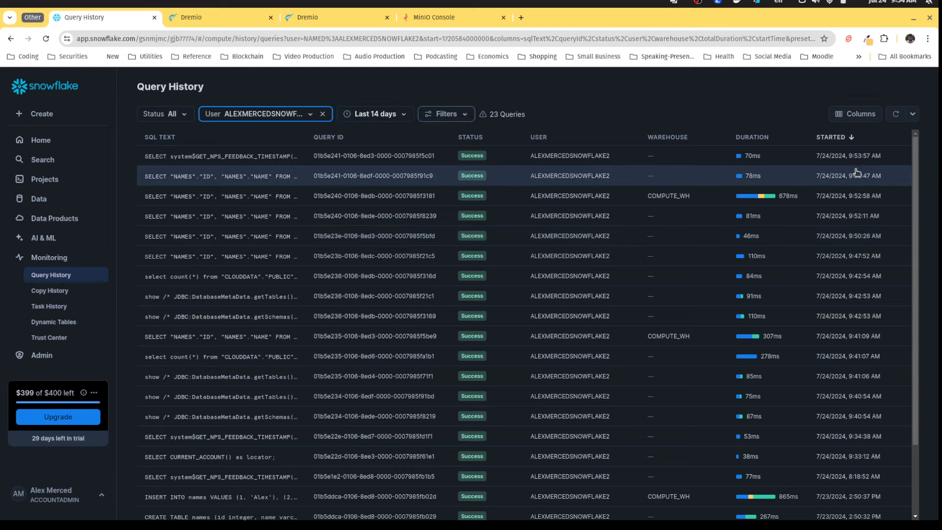
pyautogui.click(309, 16)
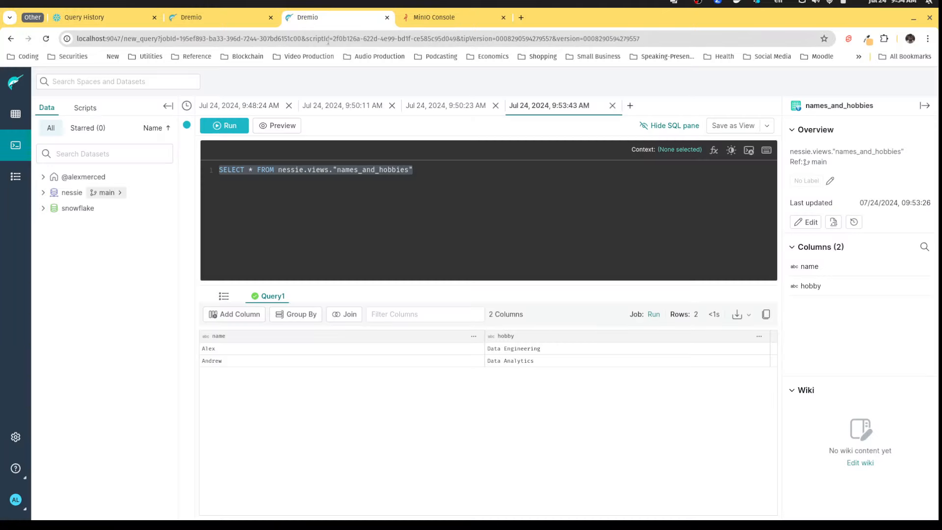
# - Open the names_and_hobbies view for editing, enable Raw Reflections on it, and save the reflection settings
pyautogui.click(808, 225)
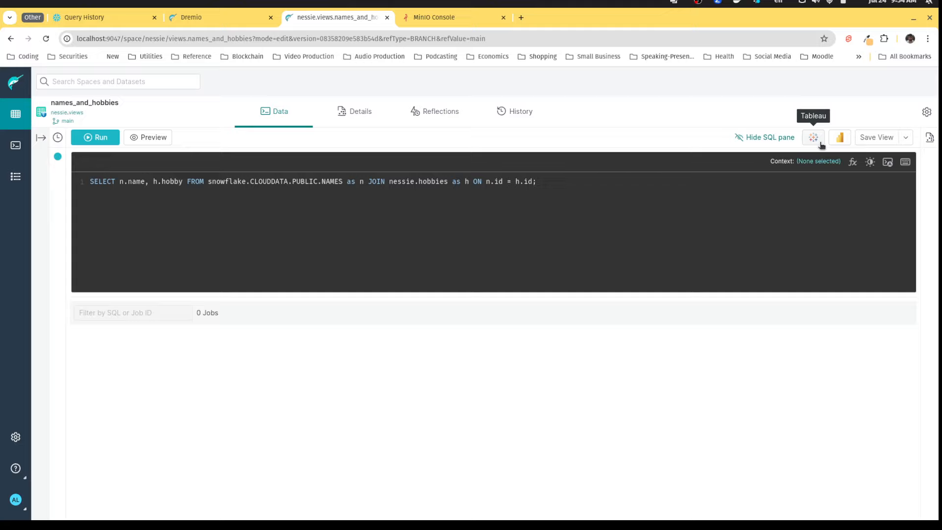
pyautogui.click(416, 114)
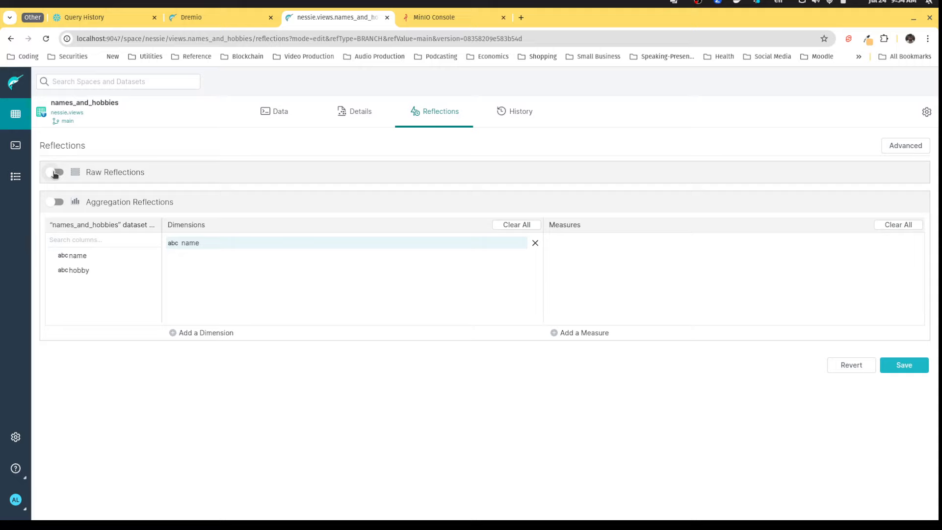
pyautogui.click(54, 173)
pyautogui.click(894, 368)
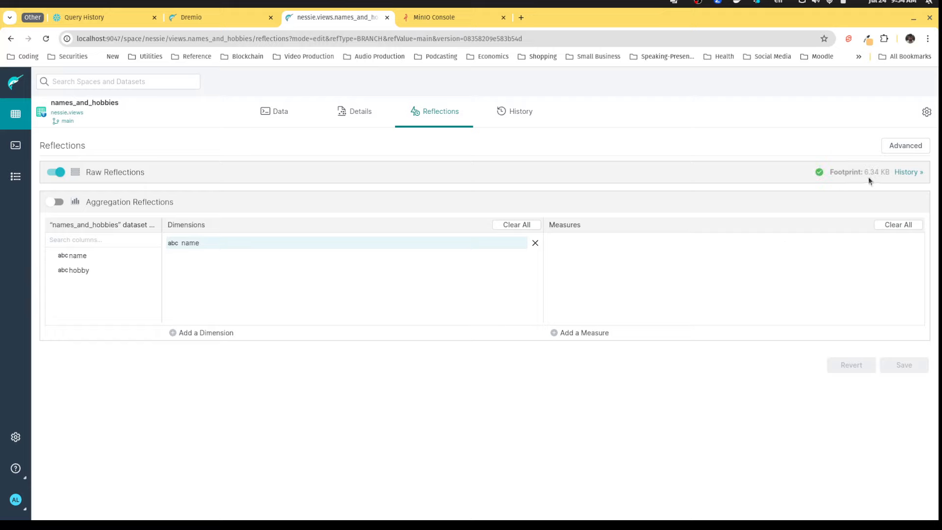
pyautogui.moveTo(867, 179)
# - Reopen names_and_hobbies from nessie's views folder in a new script and rerun its SELECT * query with the reflection enabled
pyautogui.click(15, 114)
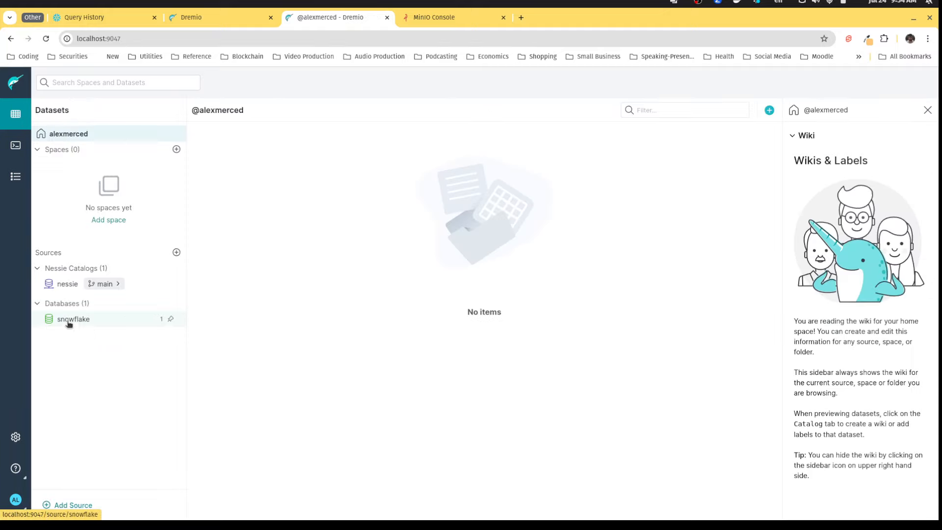
pyautogui.click(68, 284)
pyautogui.click(216, 149)
pyautogui.click(233, 149)
pyautogui.click(237, 128)
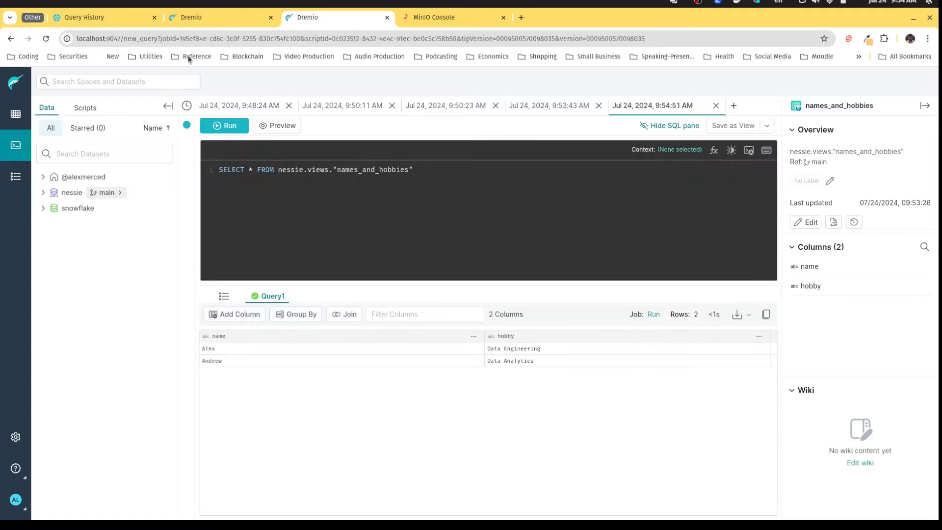
# - Switch to Snowflake, refresh the query history, and examine the SQL text of the most recent query
pyautogui.click(114, 14)
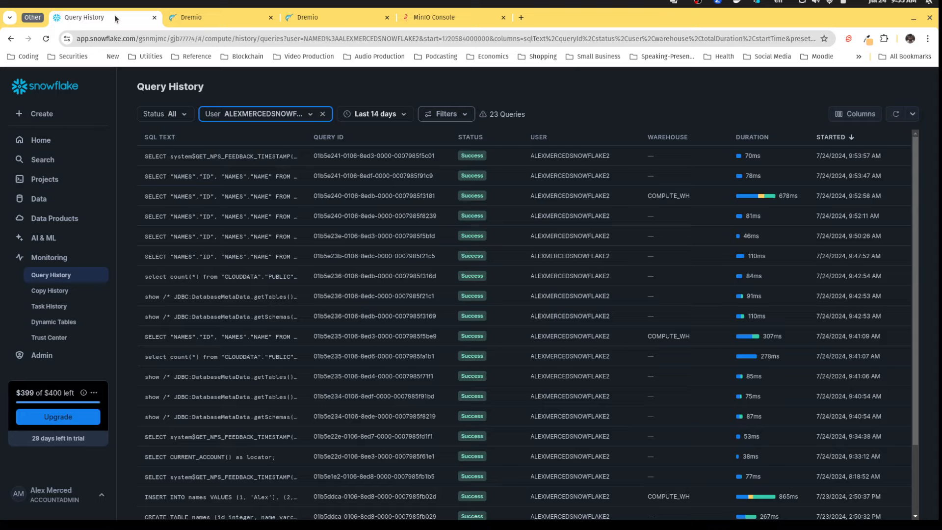
pyautogui.click(46, 39)
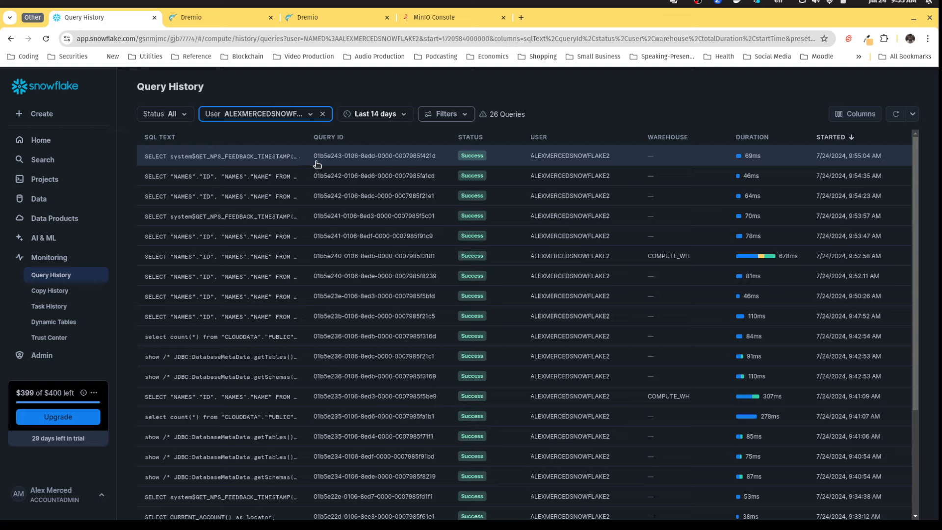
pyautogui.moveTo(256, 161)
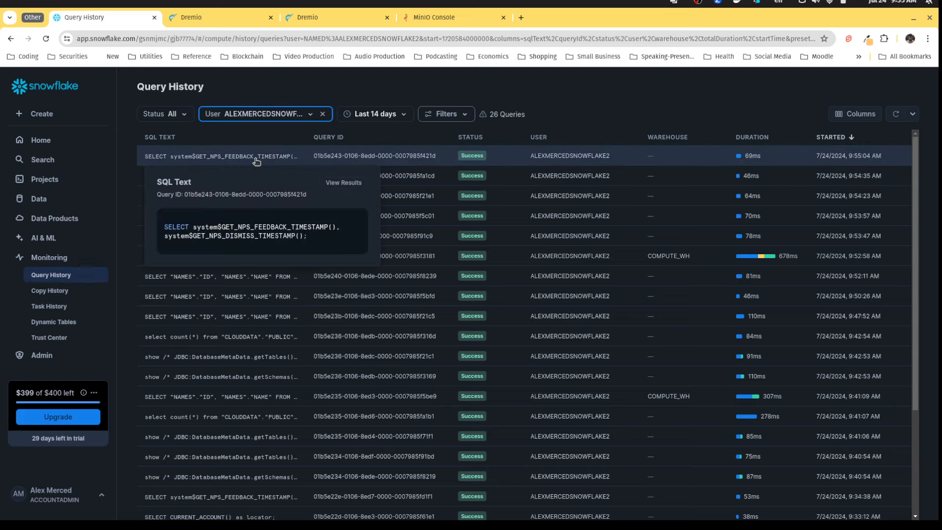
# - Switch to Dremio and rerun the query joining snowflake.CLOUDDATA.PUBLIC.NAMES with nessie.hobbies on id several times
pyautogui.moveTo(293, 236)
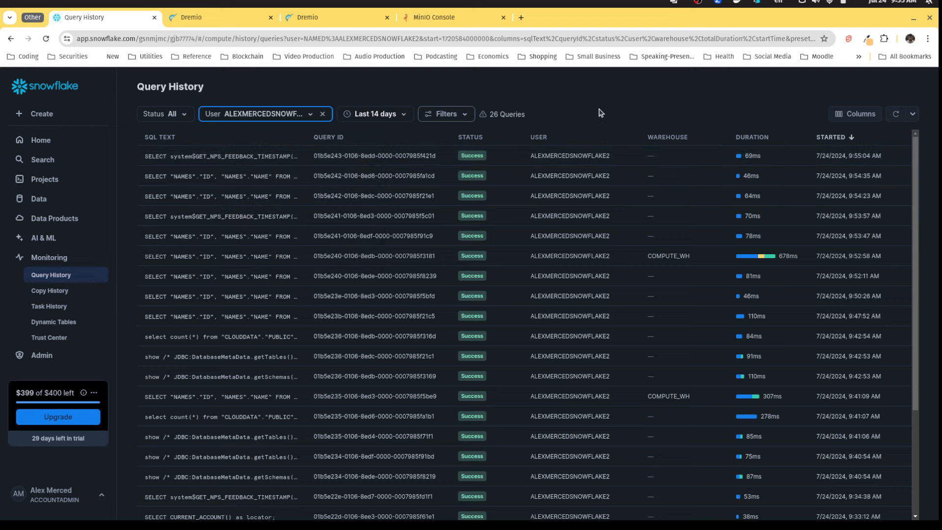
pyautogui.click(216, 18)
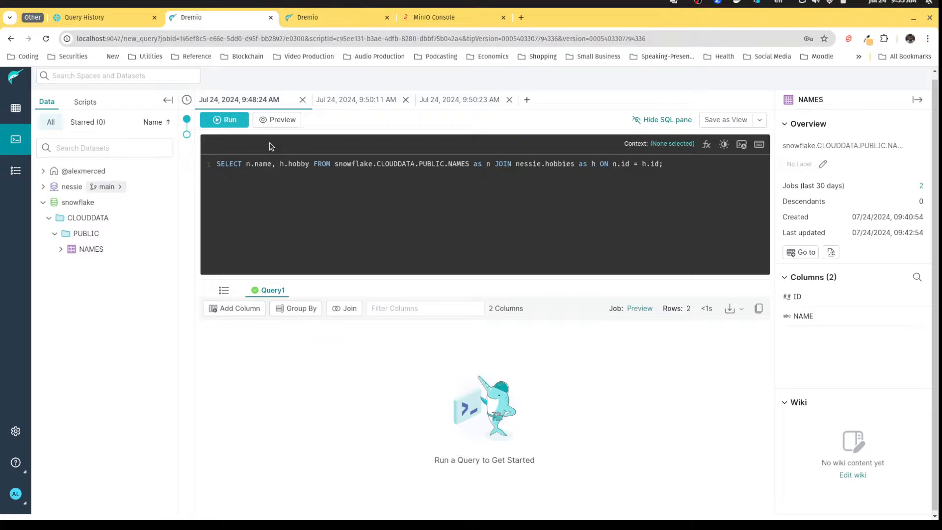
pyautogui.click(238, 124)
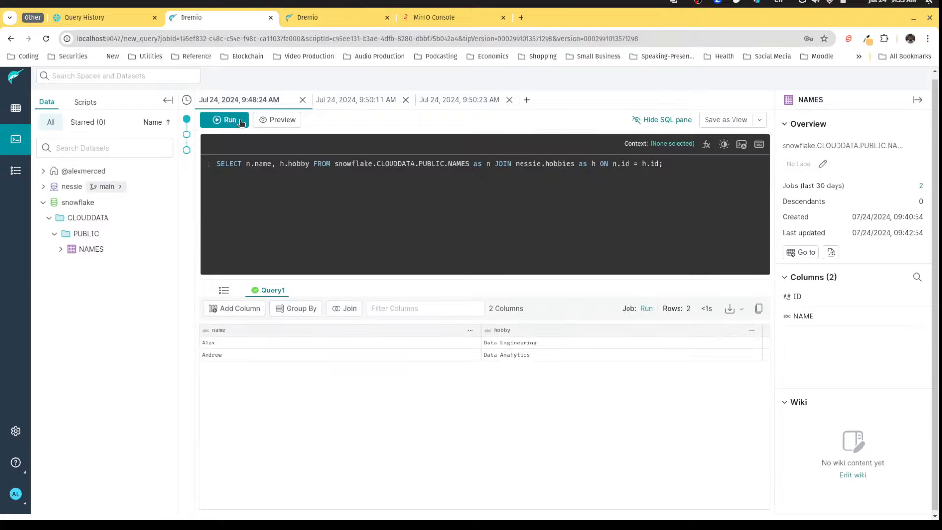
pyautogui.click(239, 122)
pyautogui.click(231, 119)
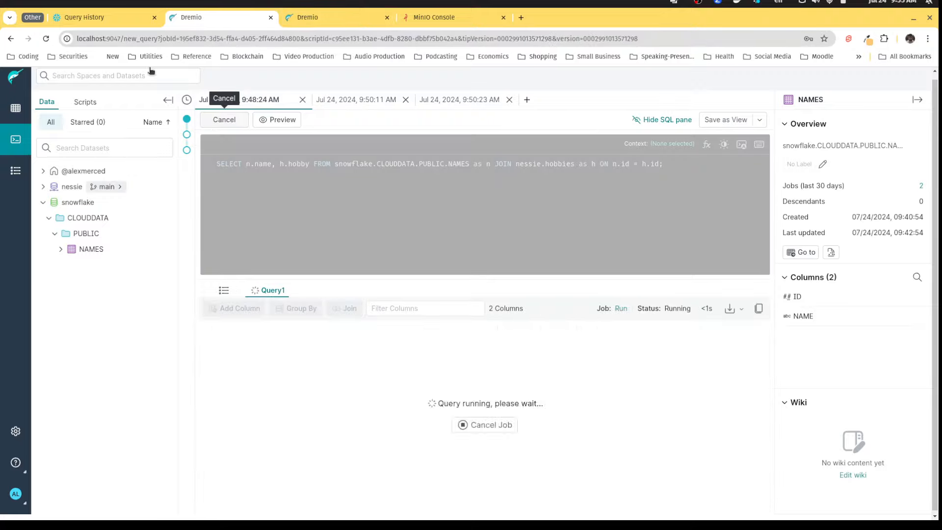
# - Switch to Snowflake and check the query history for queries triggered by the rerun join
pyautogui.click(110, 19)
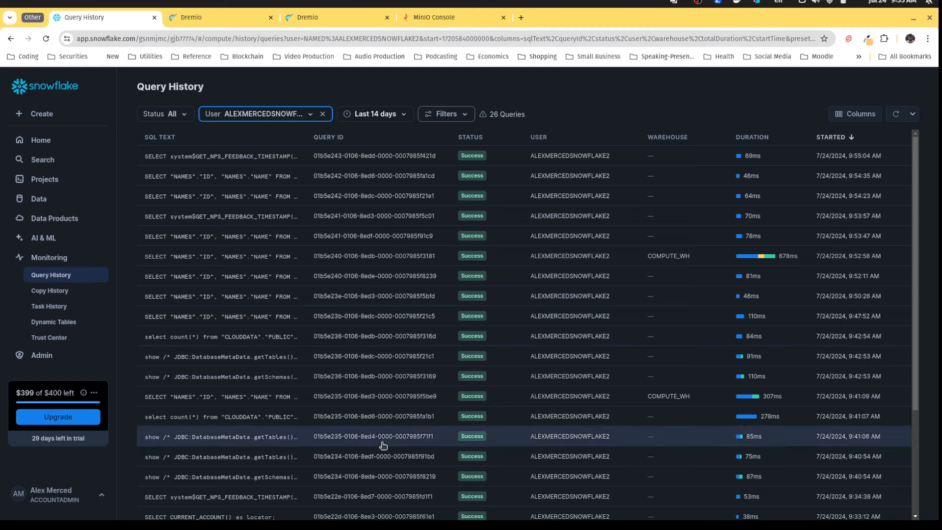
pyautogui.scroll(-3, 408, 344)
pyautogui.scroll(3, 408, 345)
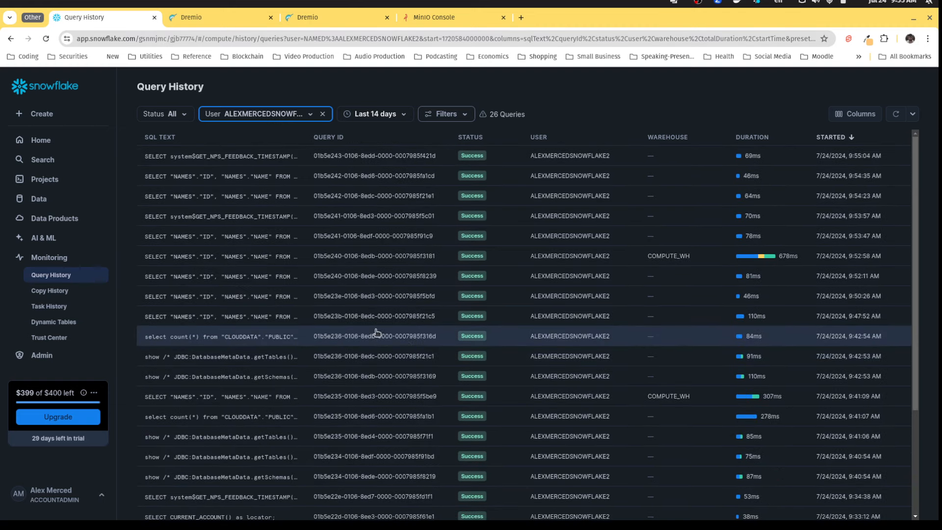
pyautogui.moveTo(211, 160)
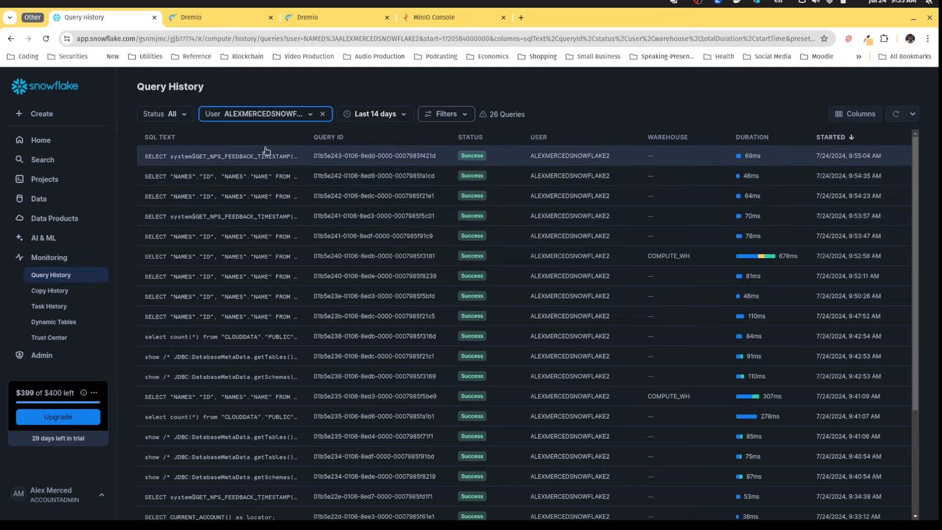
# - Switch to Dremio, open the reflection settings of names_and_hobbies, turn on Aggregation Reflections, and leave for the datasets page without saving
pyautogui.click(200, 18)
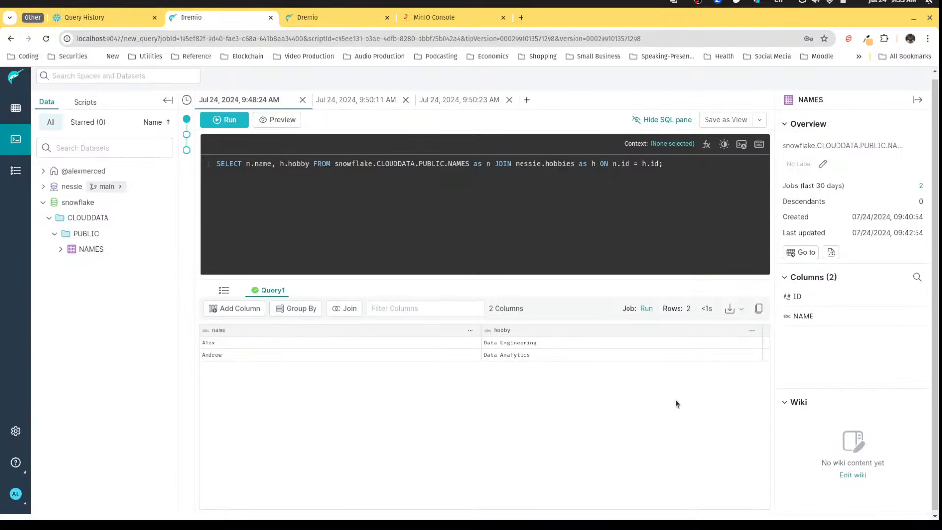
pyautogui.click(335, 22)
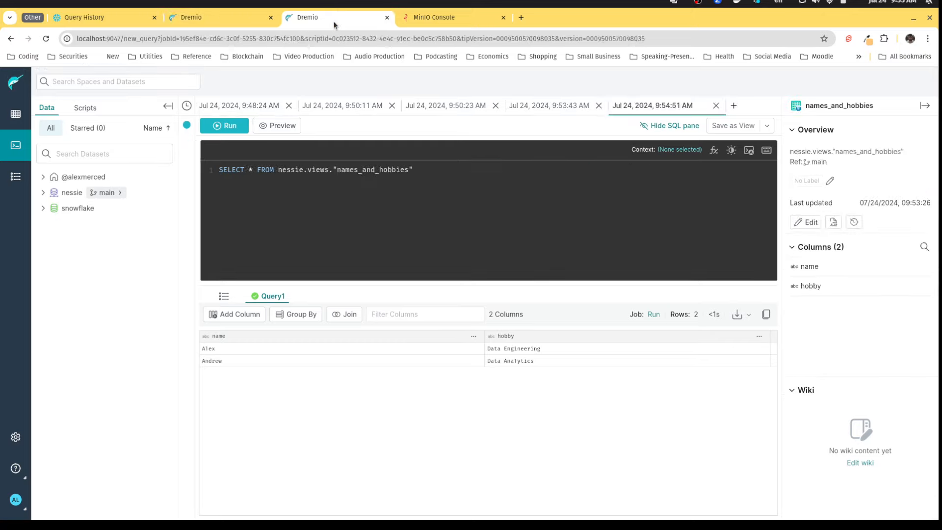
pyautogui.click(810, 222)
pyautogui.click(447, 114)
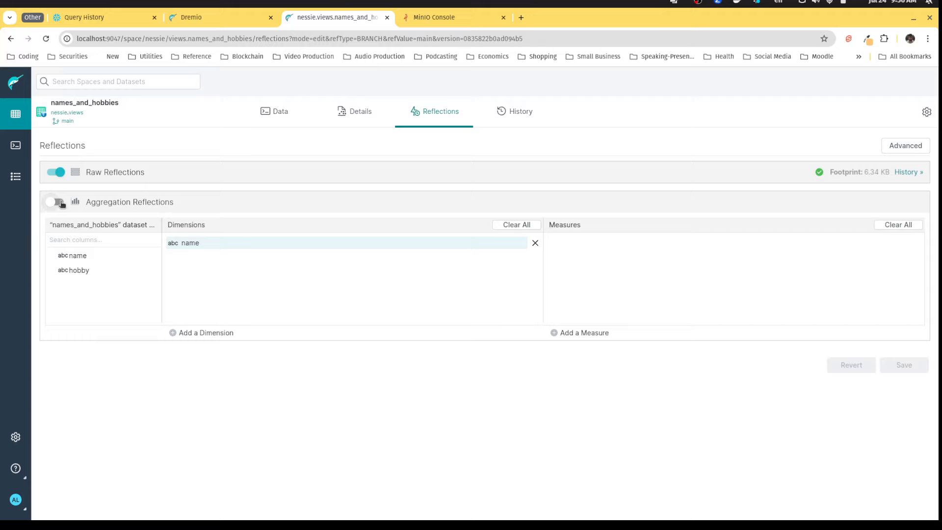
pyautogui.click(59, 202)
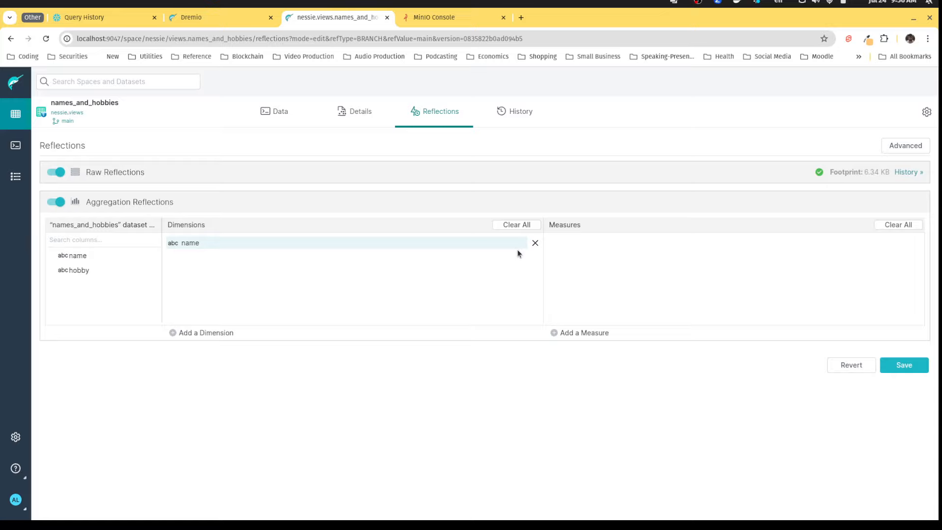
pyautogui.click(19, 118)
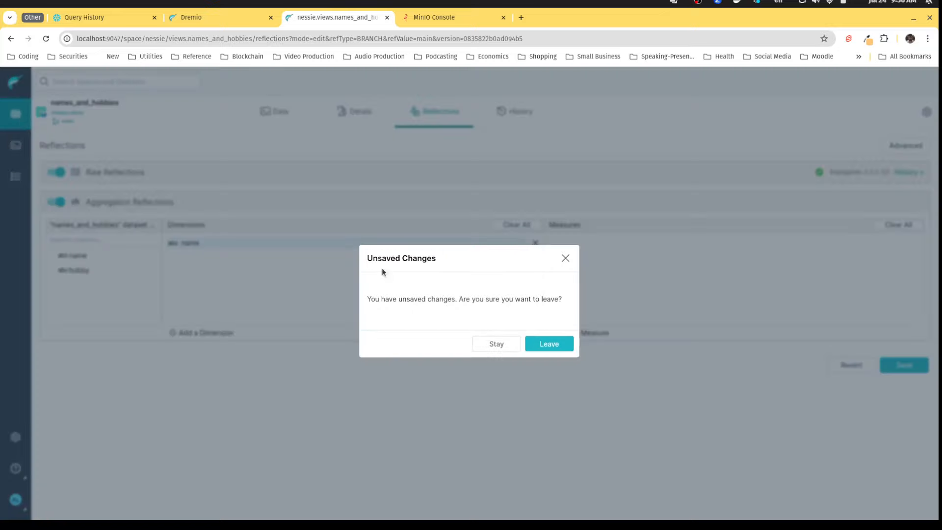
pyautogui.click(552, 344)
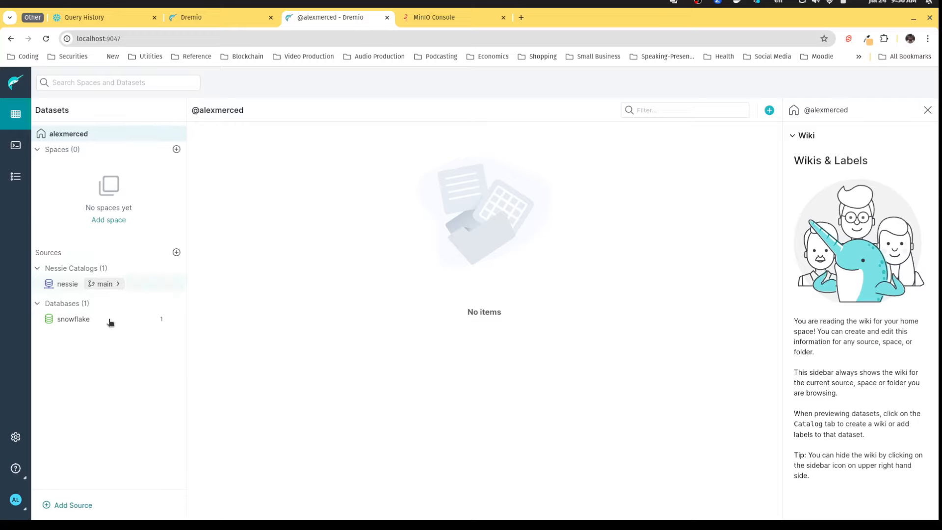
# - Browse the data source types available for adding a new source, from Nessie to Snowflake, and close the list without choosing one
pyautogui.click(81, 505)
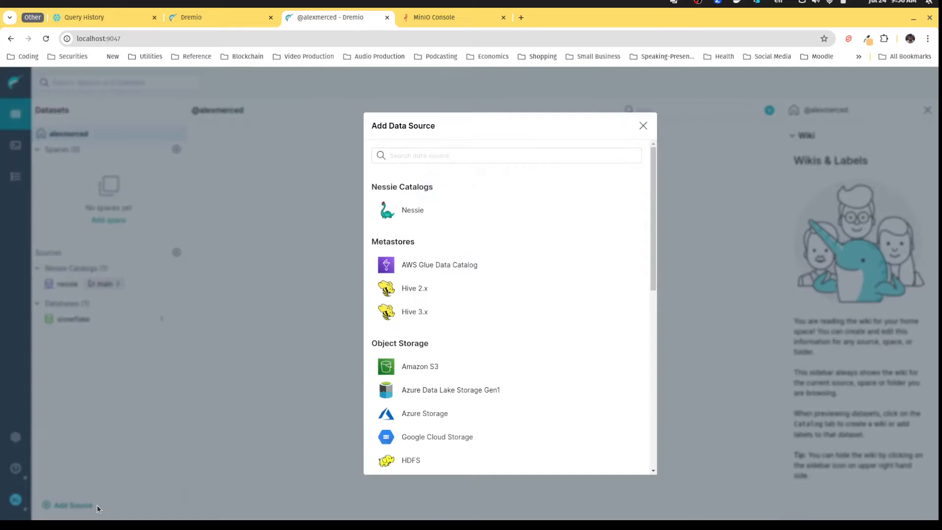
pyautogui.scroll(-8, 492, 333)
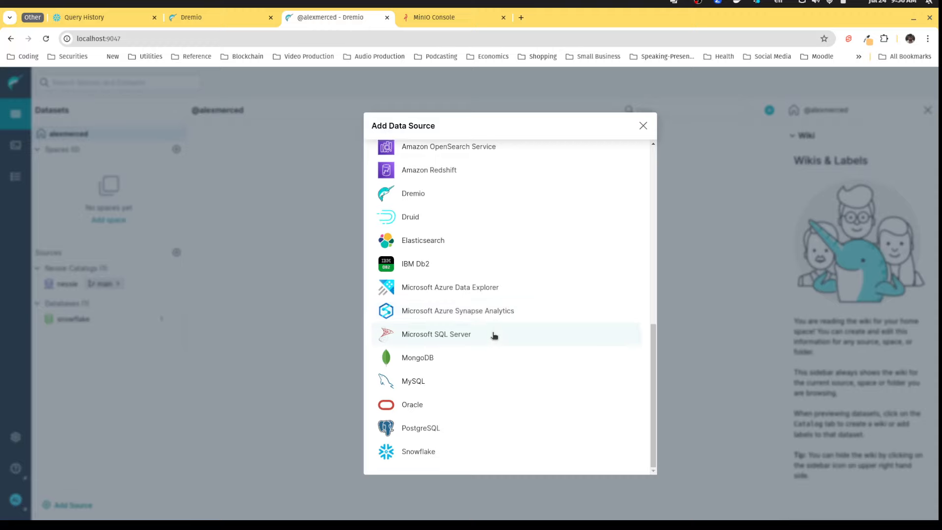
pyautogui.scroll(10, 493, 334)
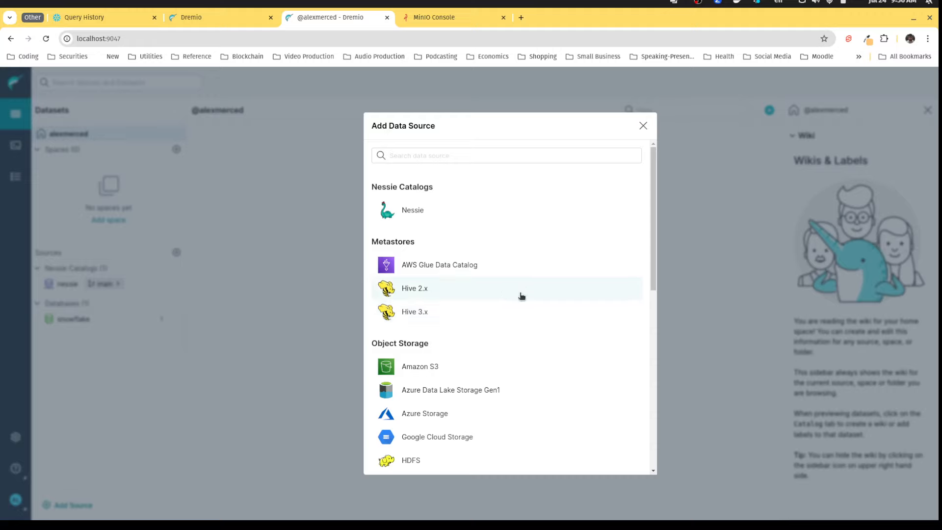
pyautogui.scroll(-8, 520, 289)
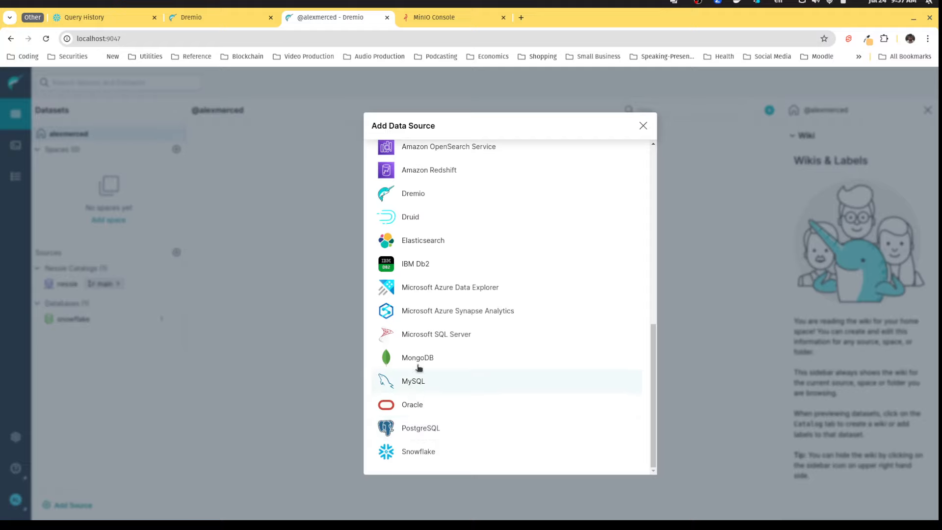
pyautogui.click(751, 285)
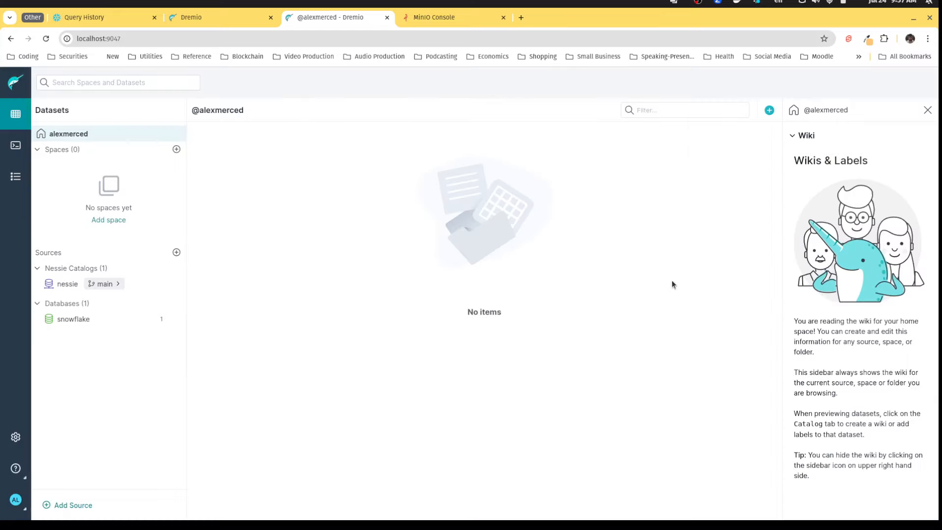